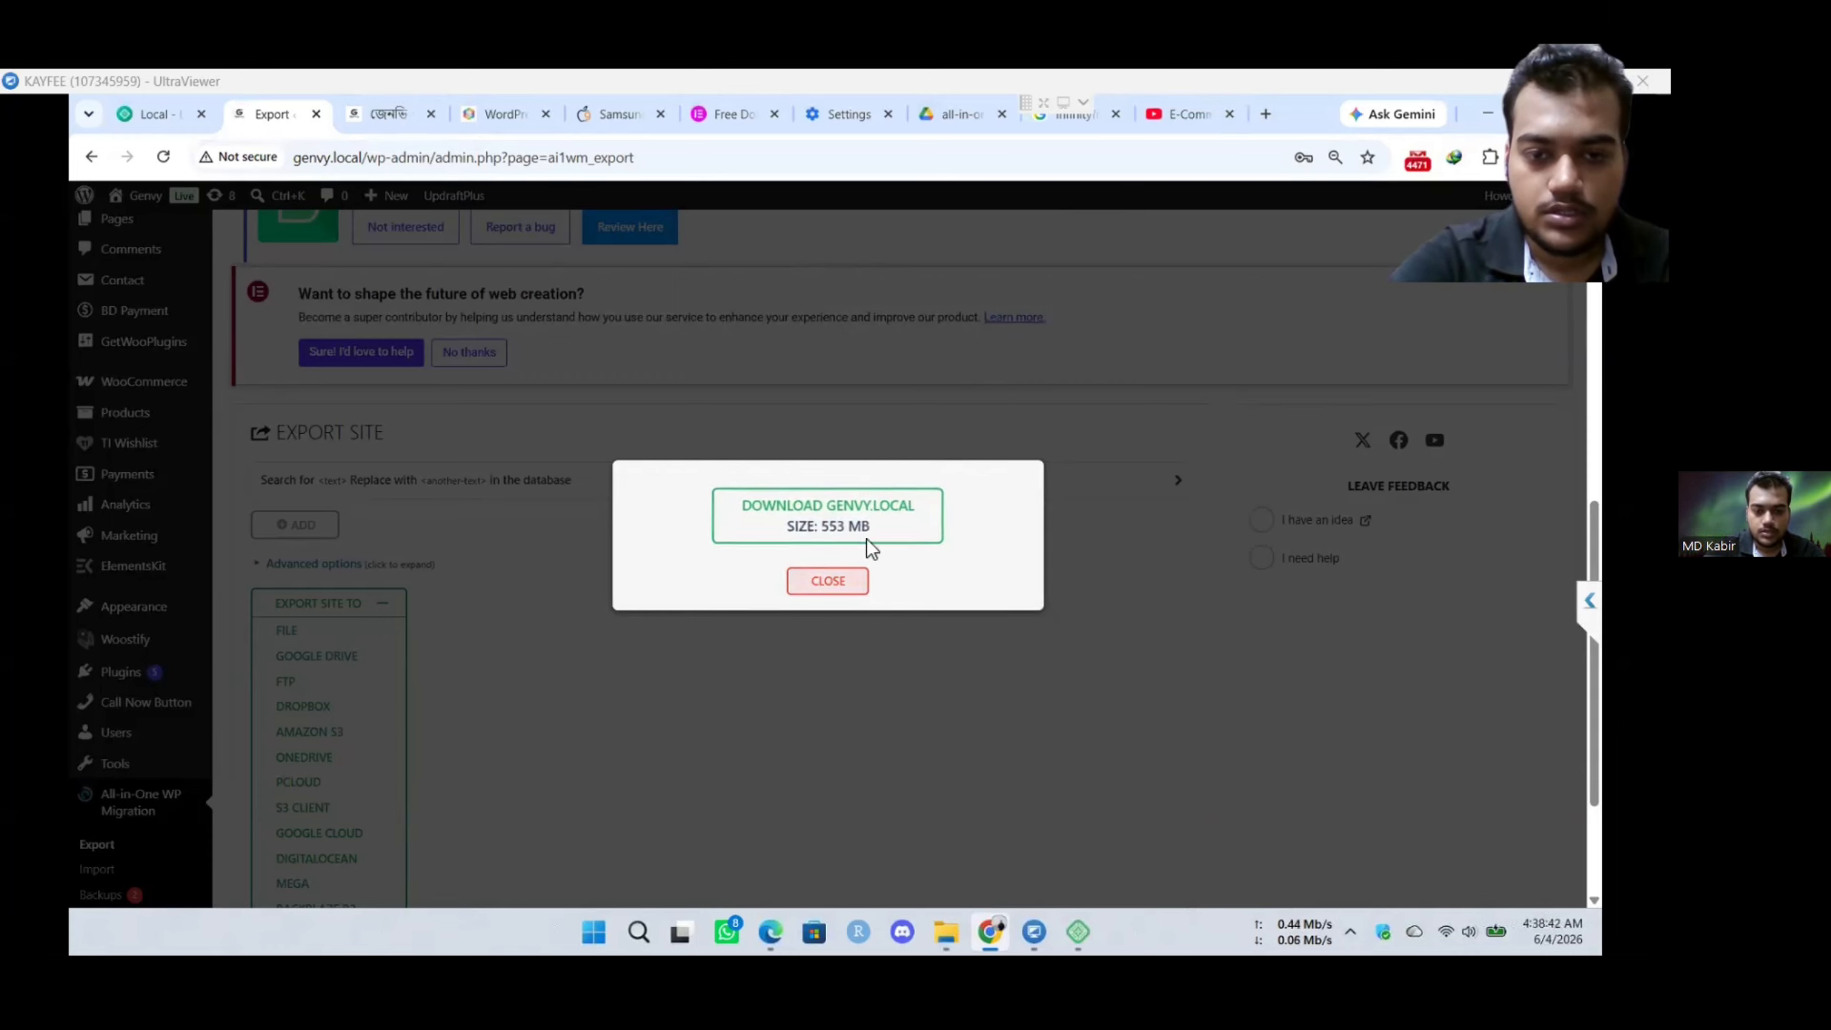
# - Download the exported genvy.local site file and check it in the browser's download list
pyautogui.click(824, 513)
pyautogui.click(1446, 205)
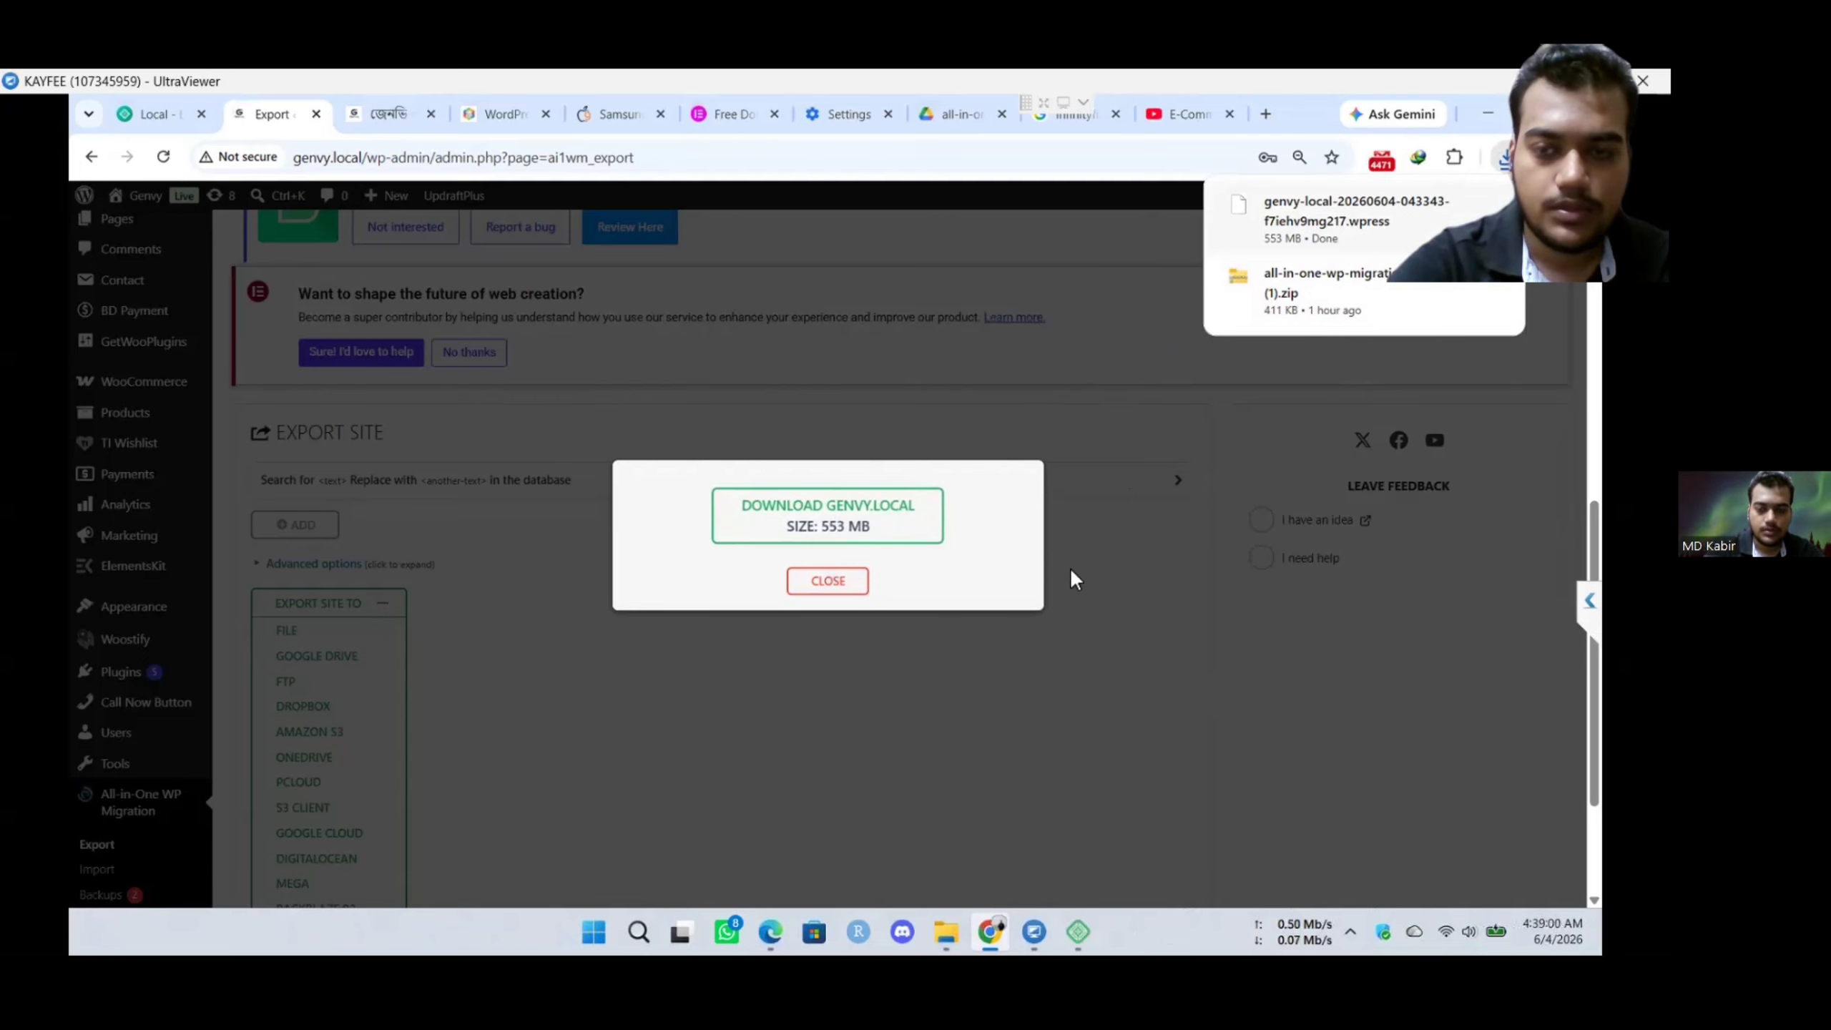
pyautogui.click(1496, 154)
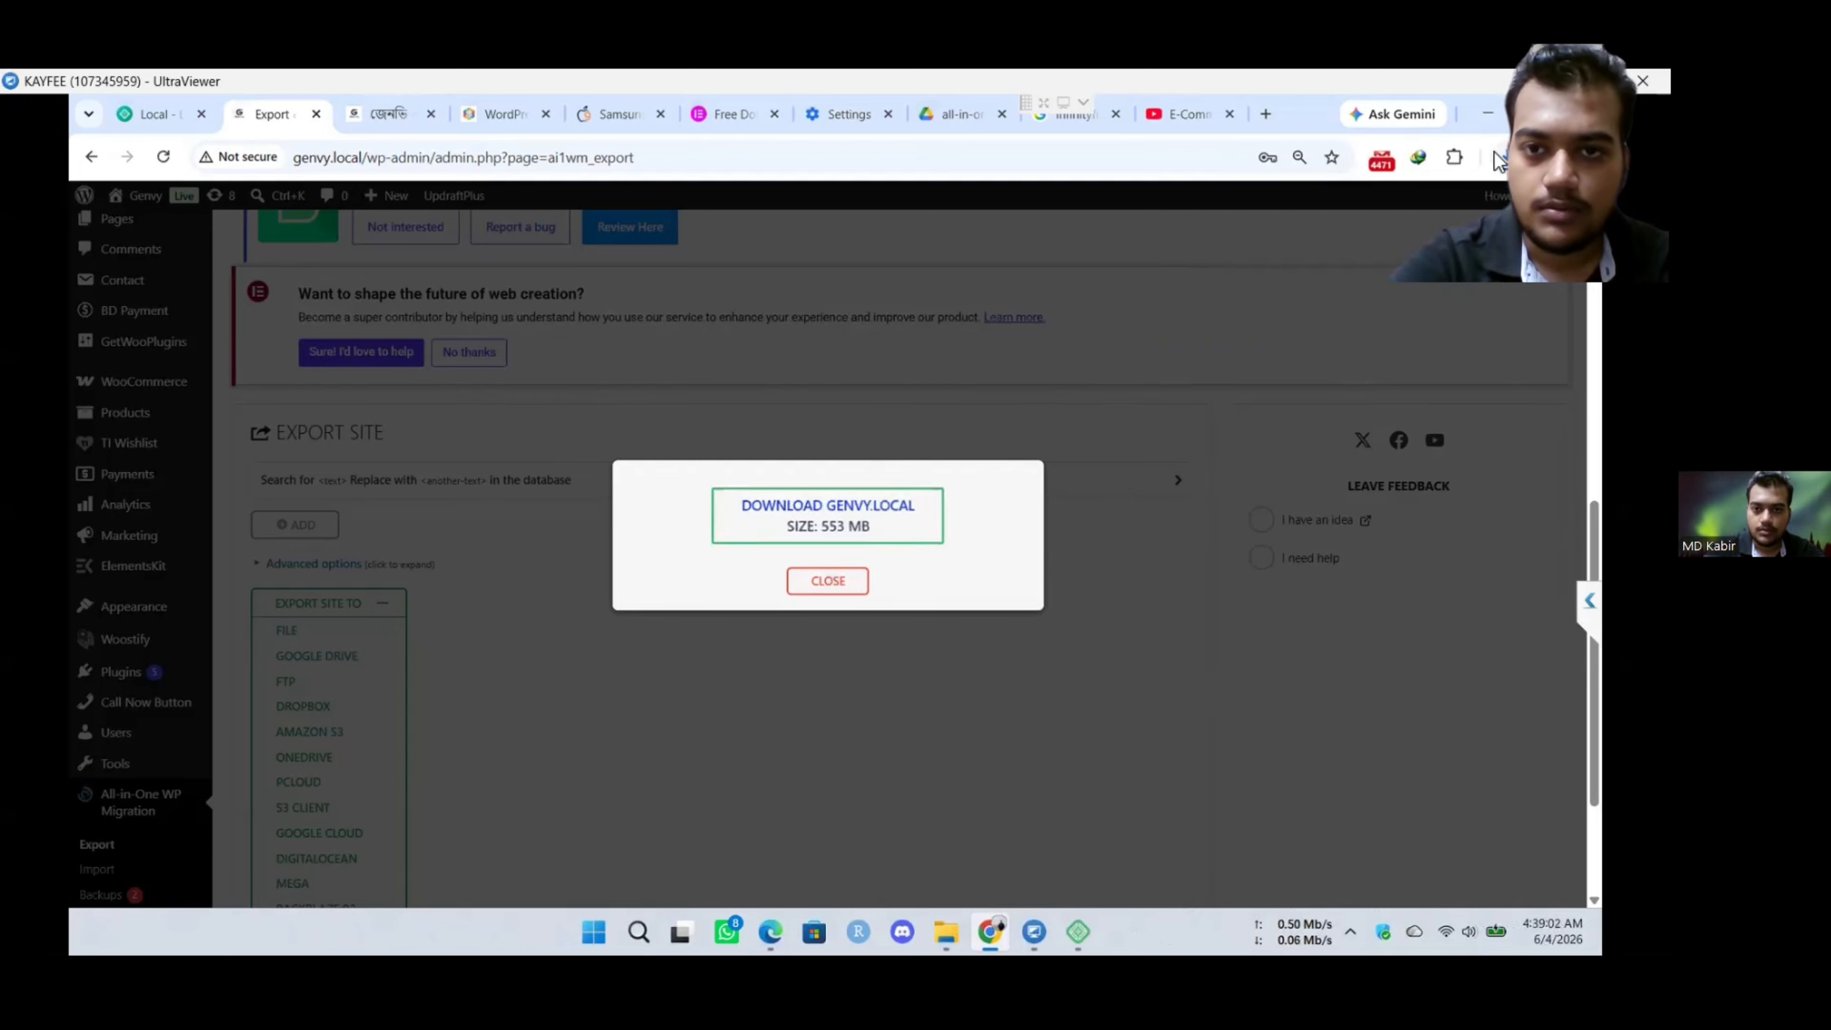
# - Open the InfinityFree website from the search results and go to its hosting accounts dashboard
pyautogui.click(1077, 115)
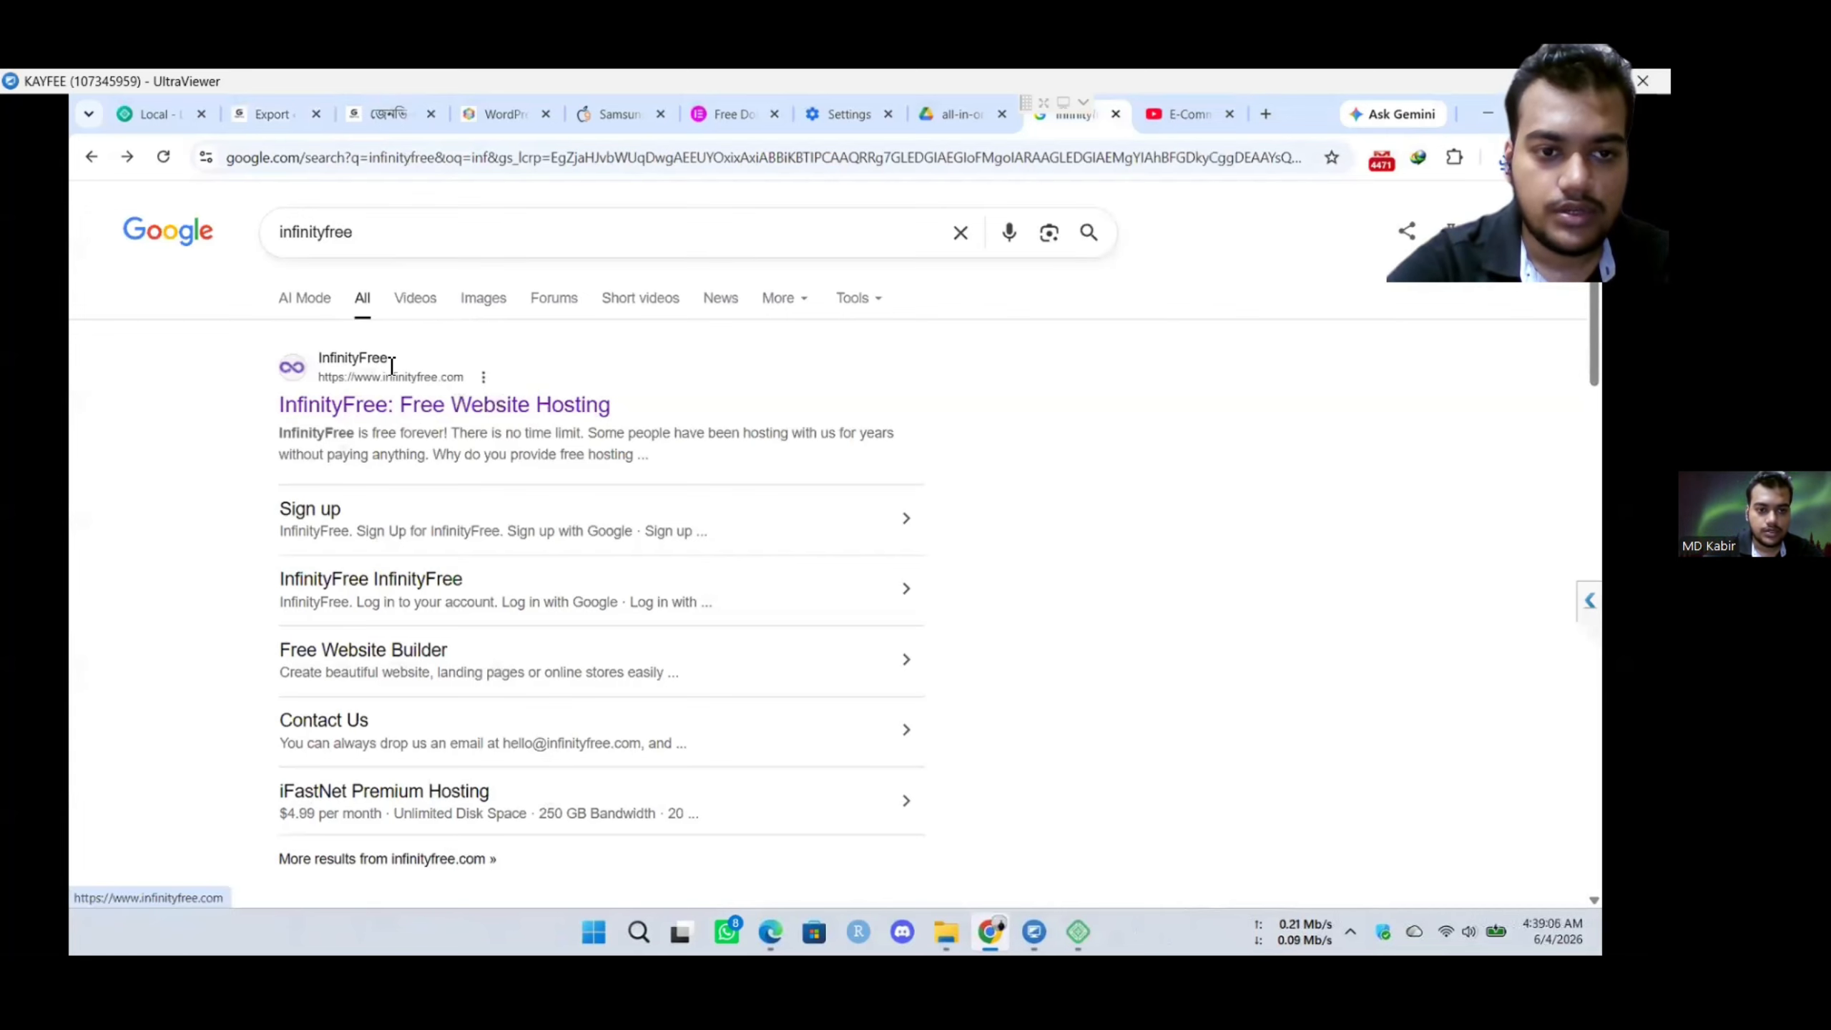
pyautogui.click(371, 410)
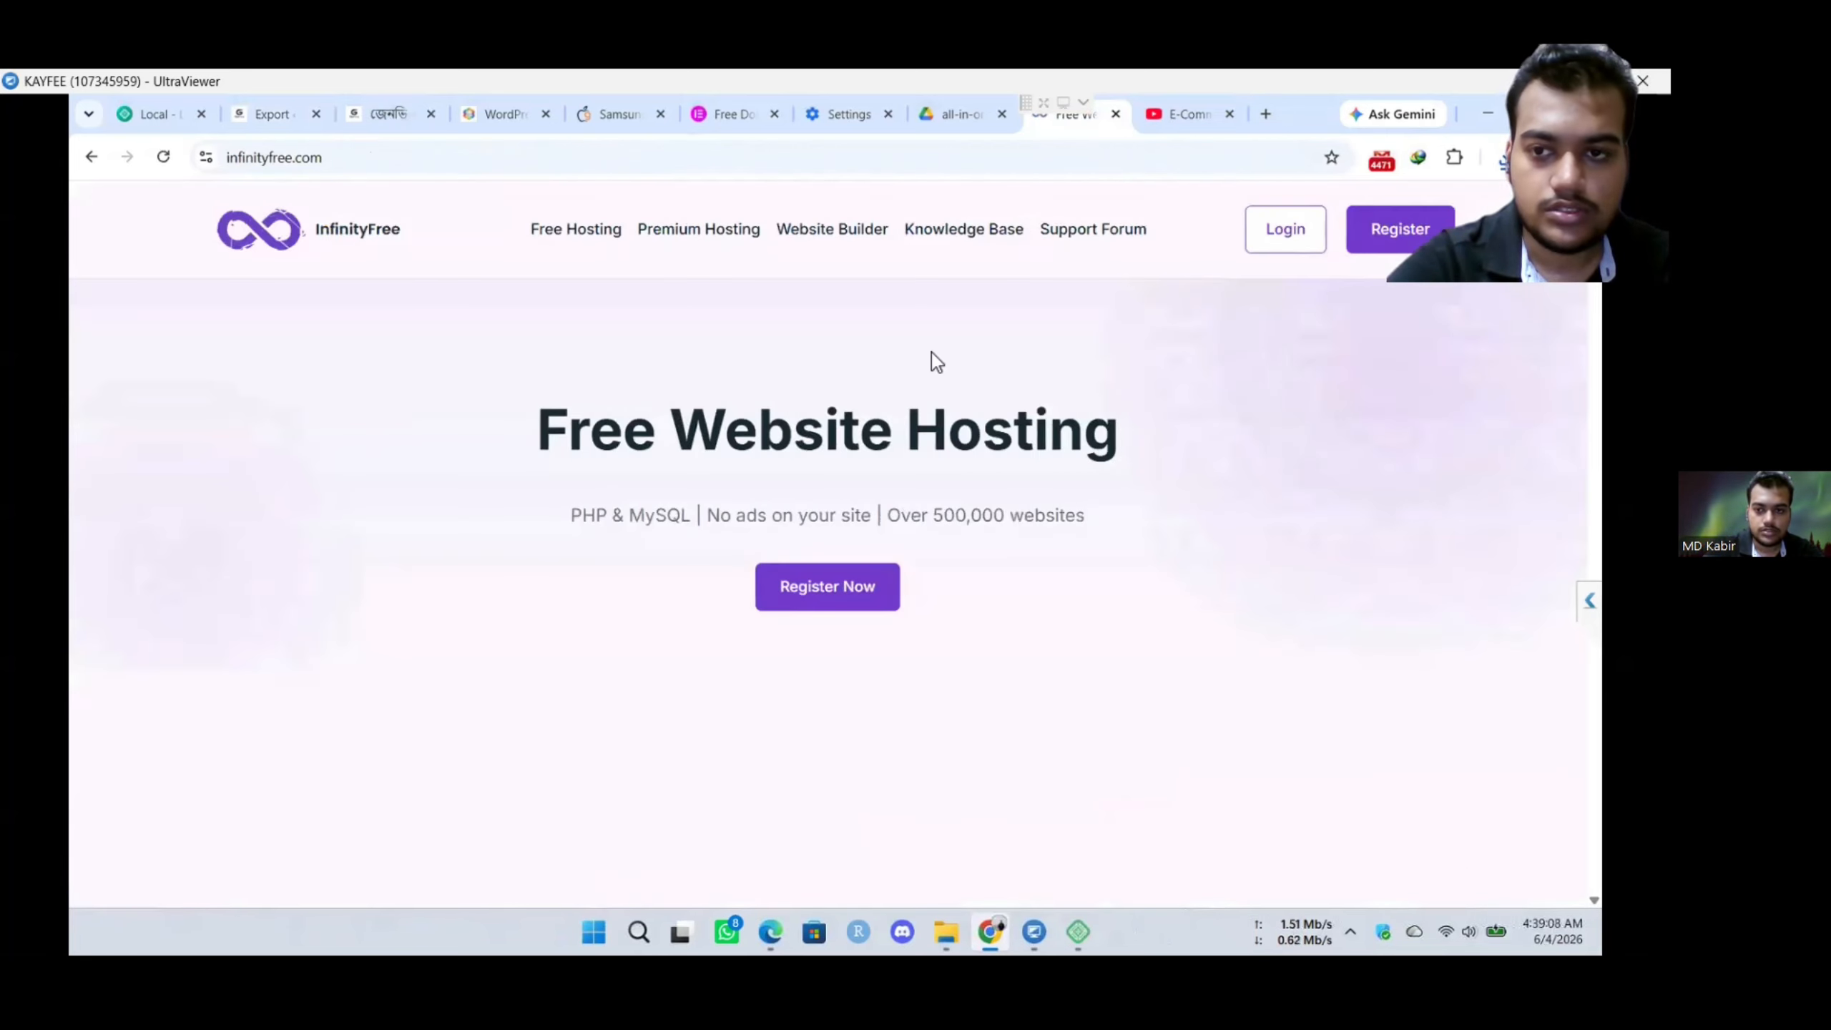
pyautogui.click(1388, 238)
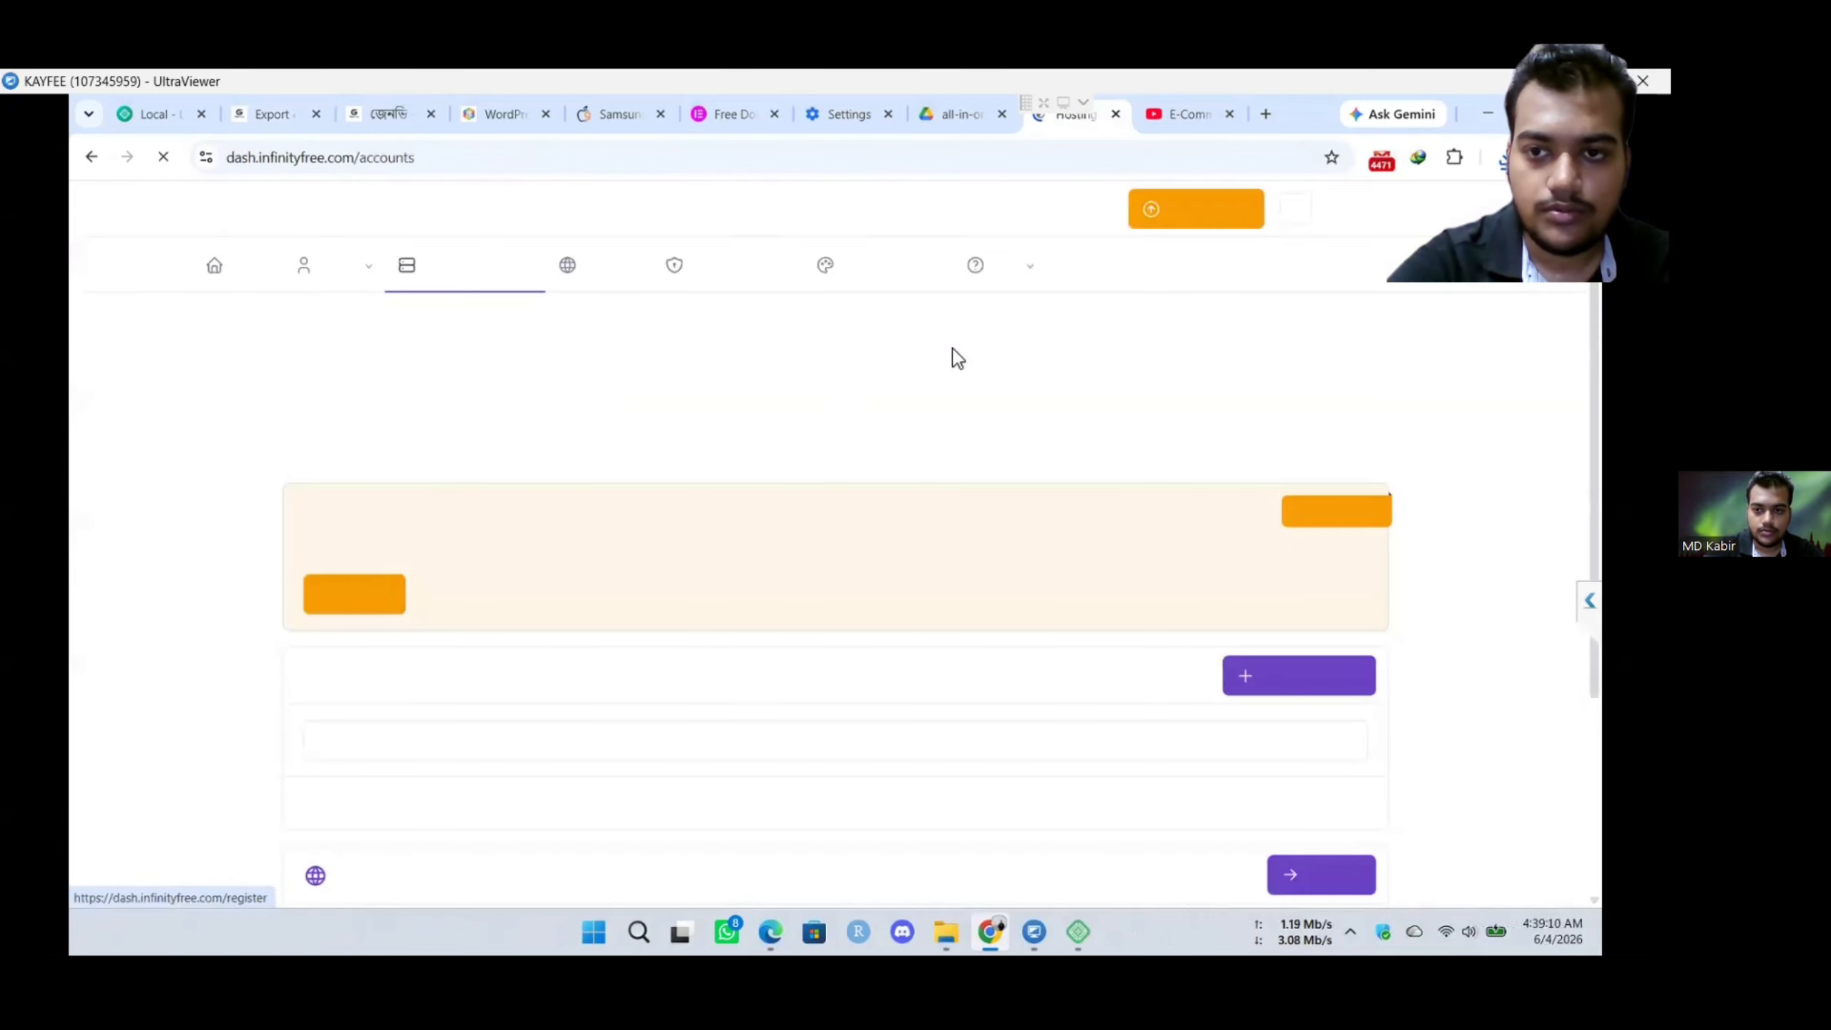
# - Start a new hosting account on the free $0 InfinityFree plan and pass the human verification
pyautogui.scroll(-1, 795, 604)
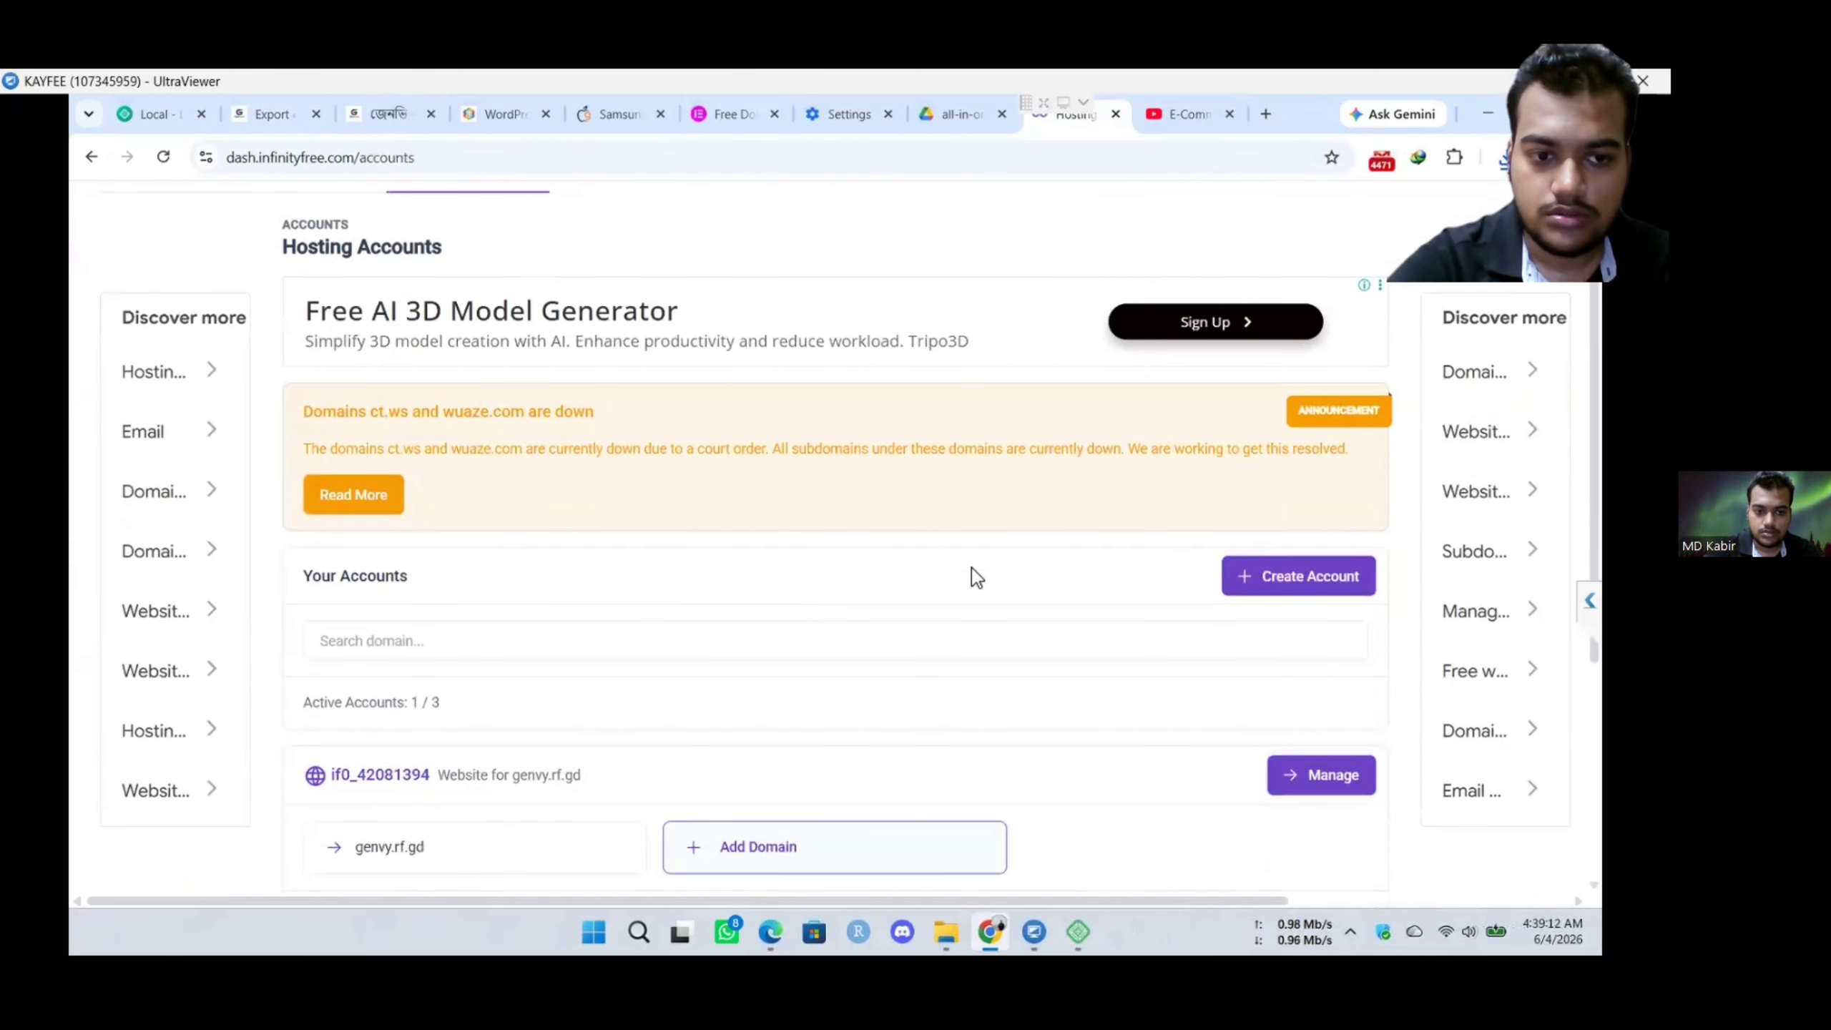
pyautogui.click(1286, 586)
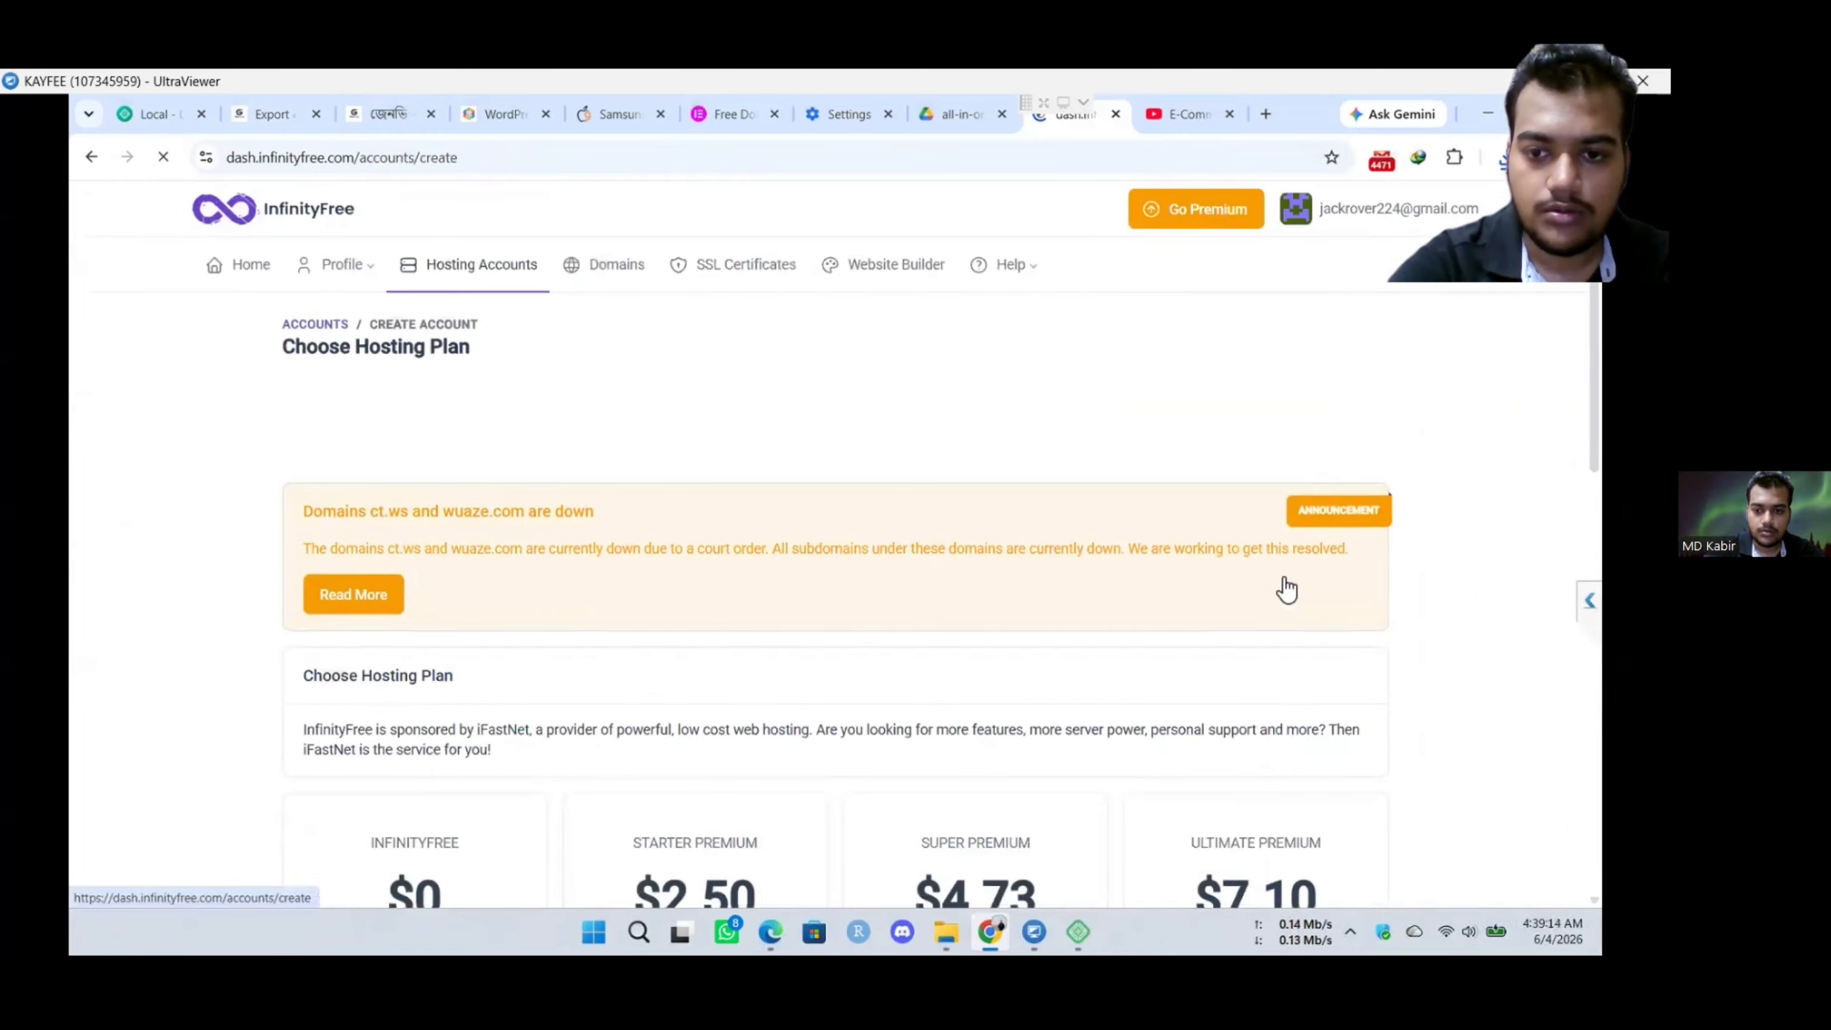
pyautogui.scroll(-10, 502, 544)
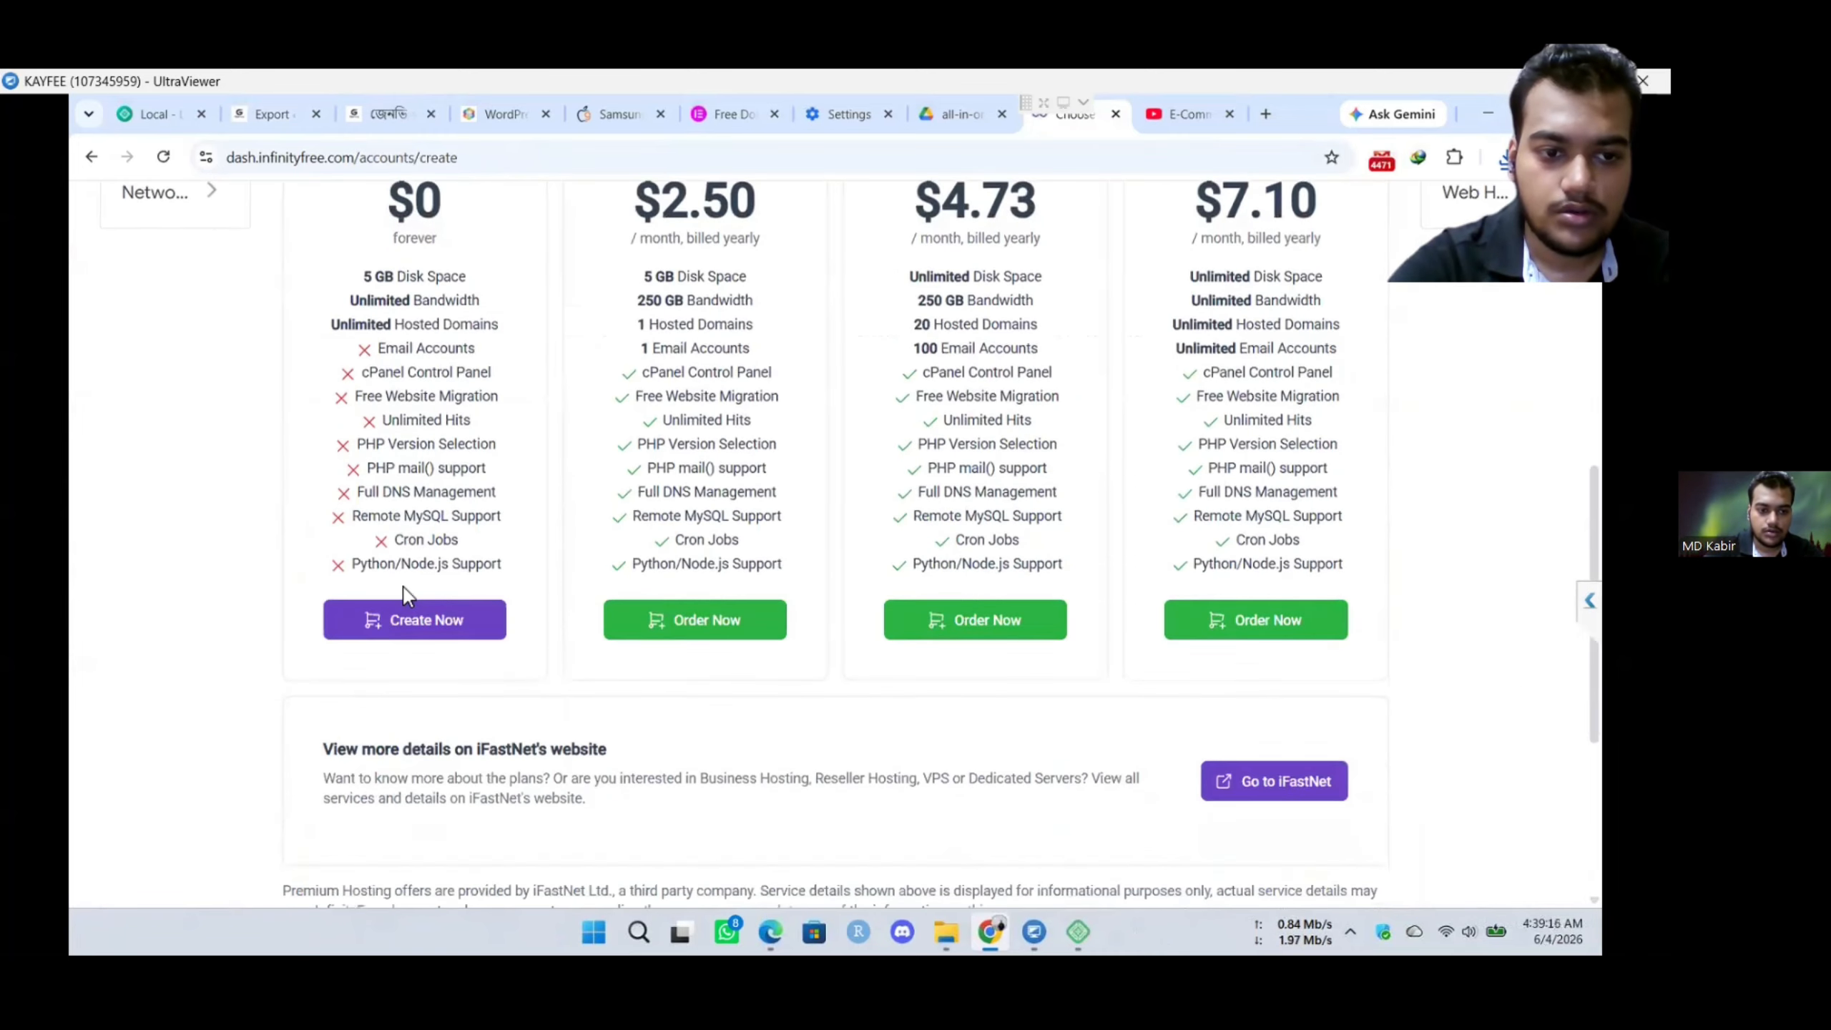
pyautogui.click(404, 426)
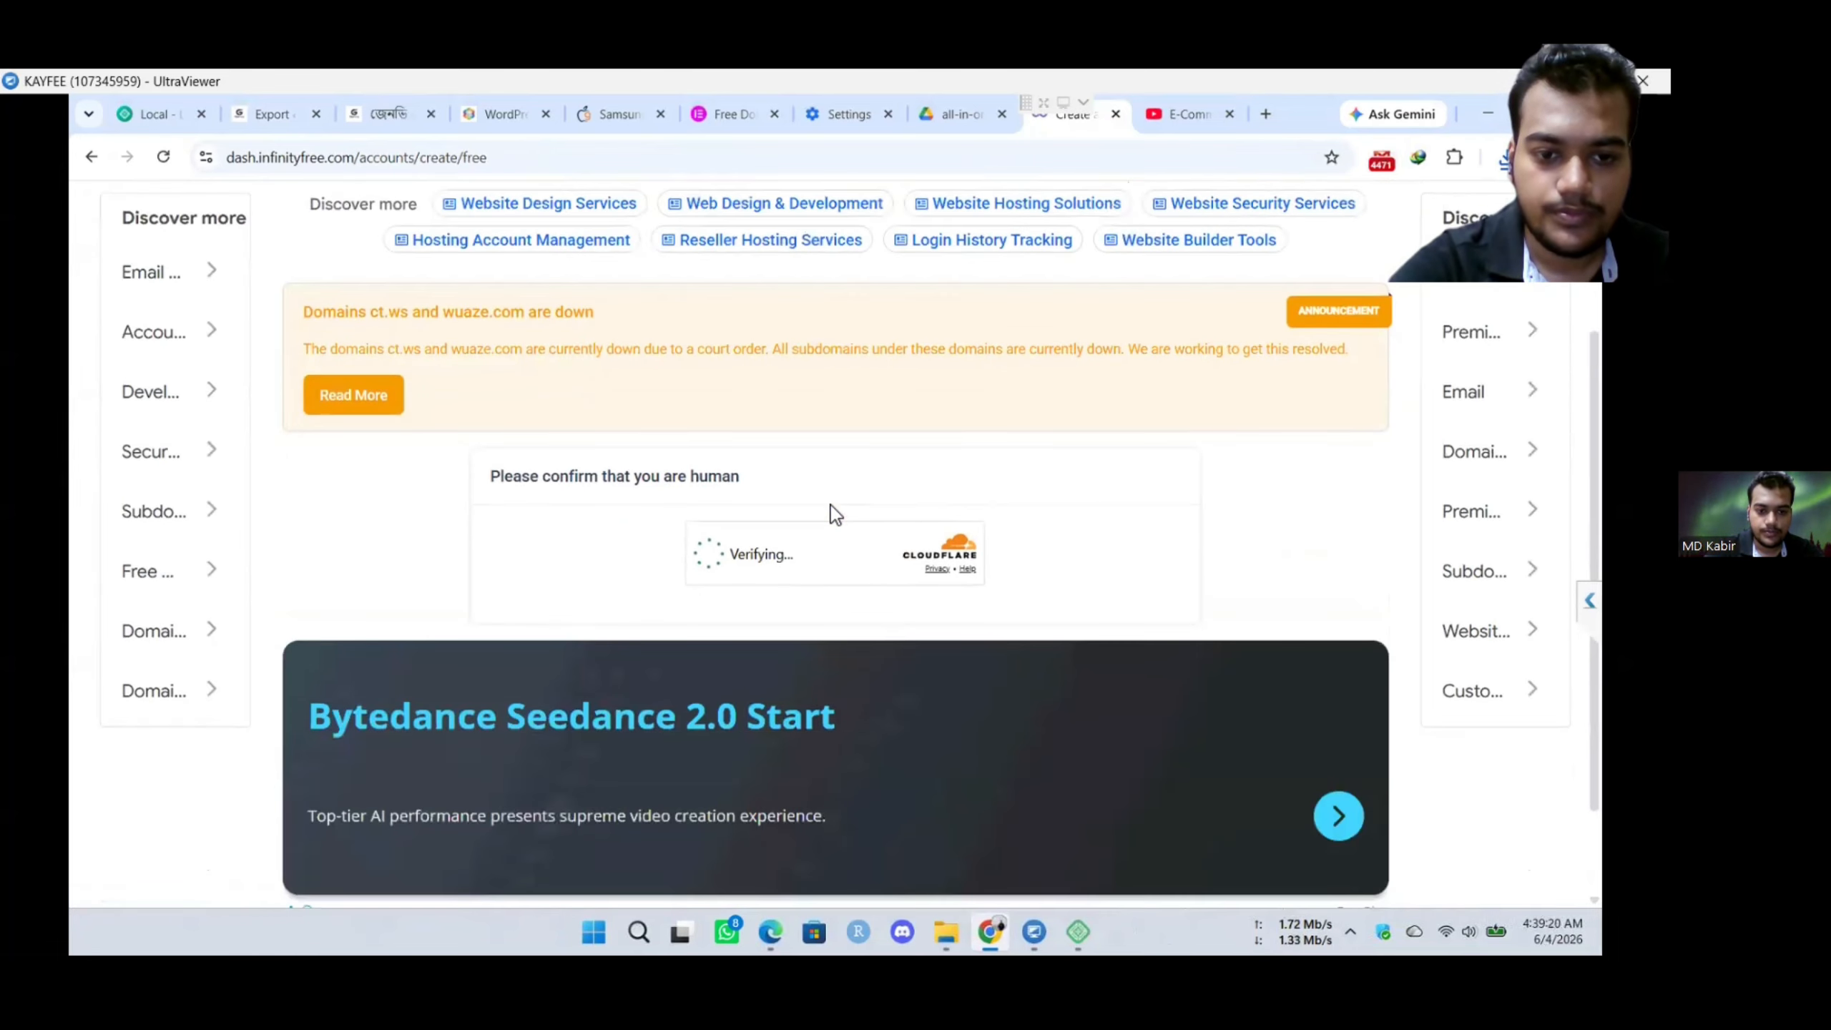
pyautogui.scroll(-3, 830, 504)
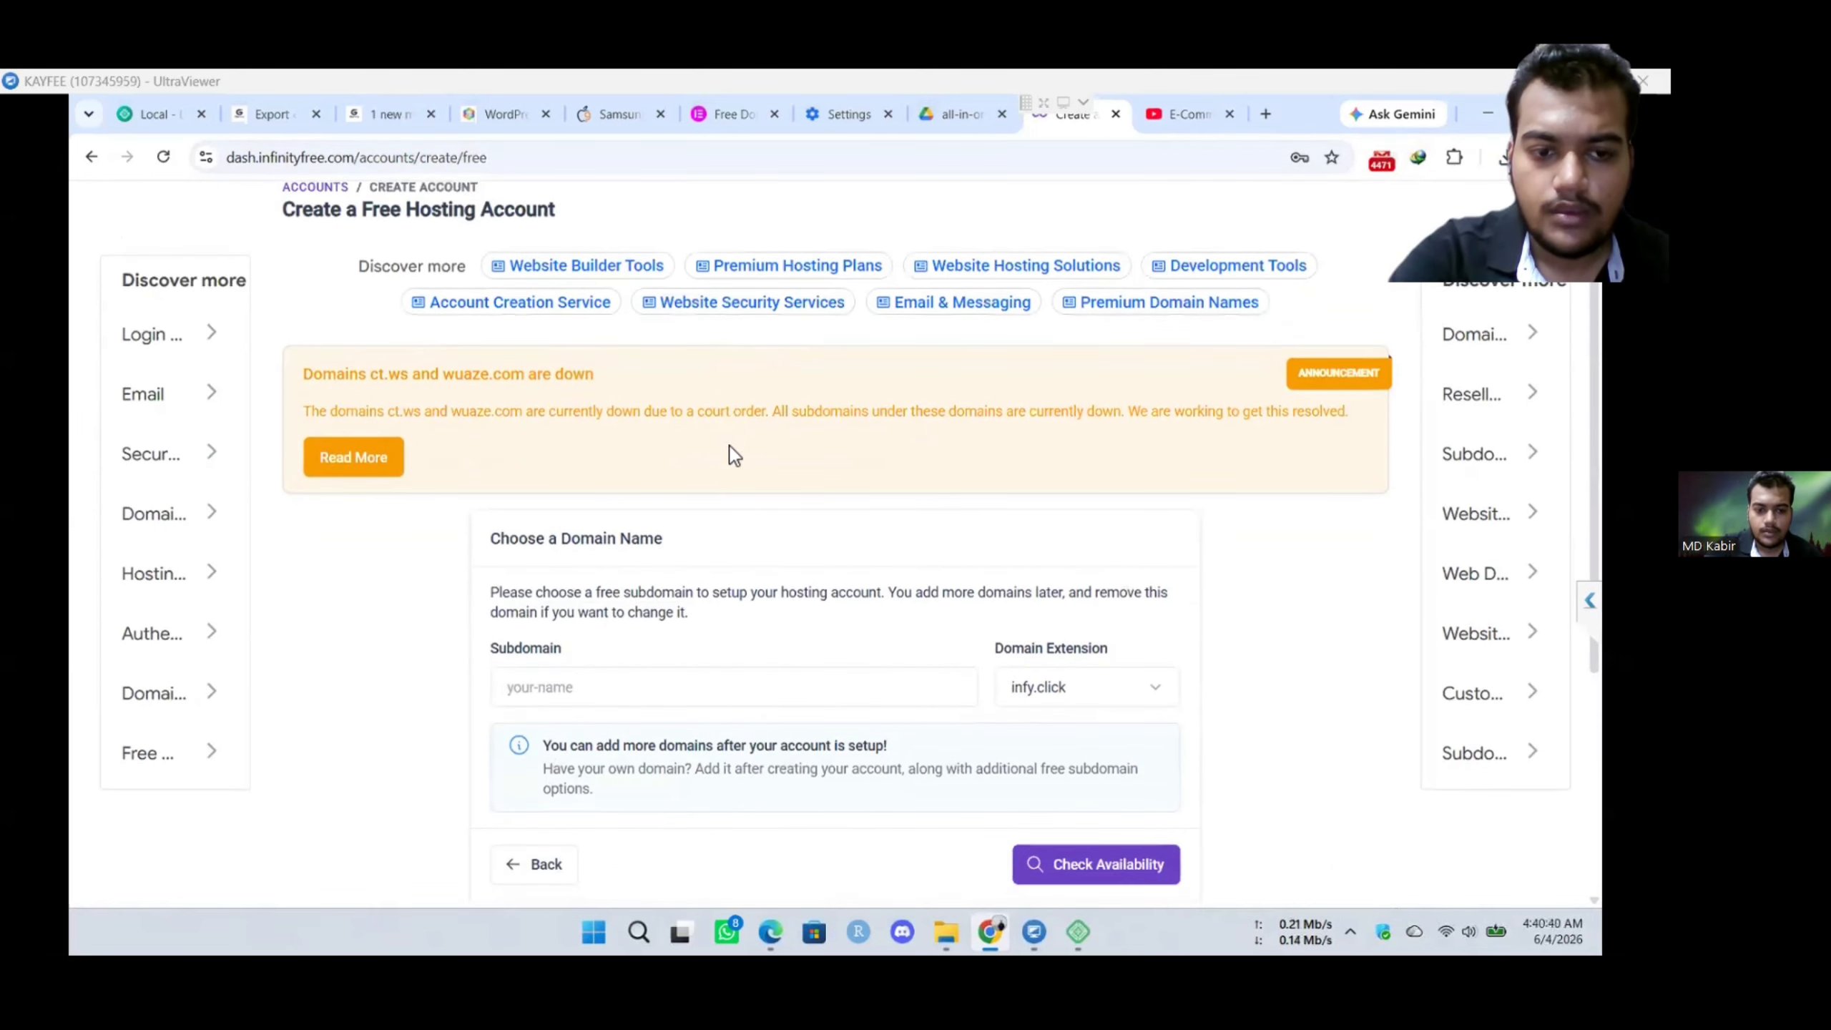
# - Enter the subdomain genvy with the infy.click extension and check its availability
pyautogui.scroll(-2, 750, 540)
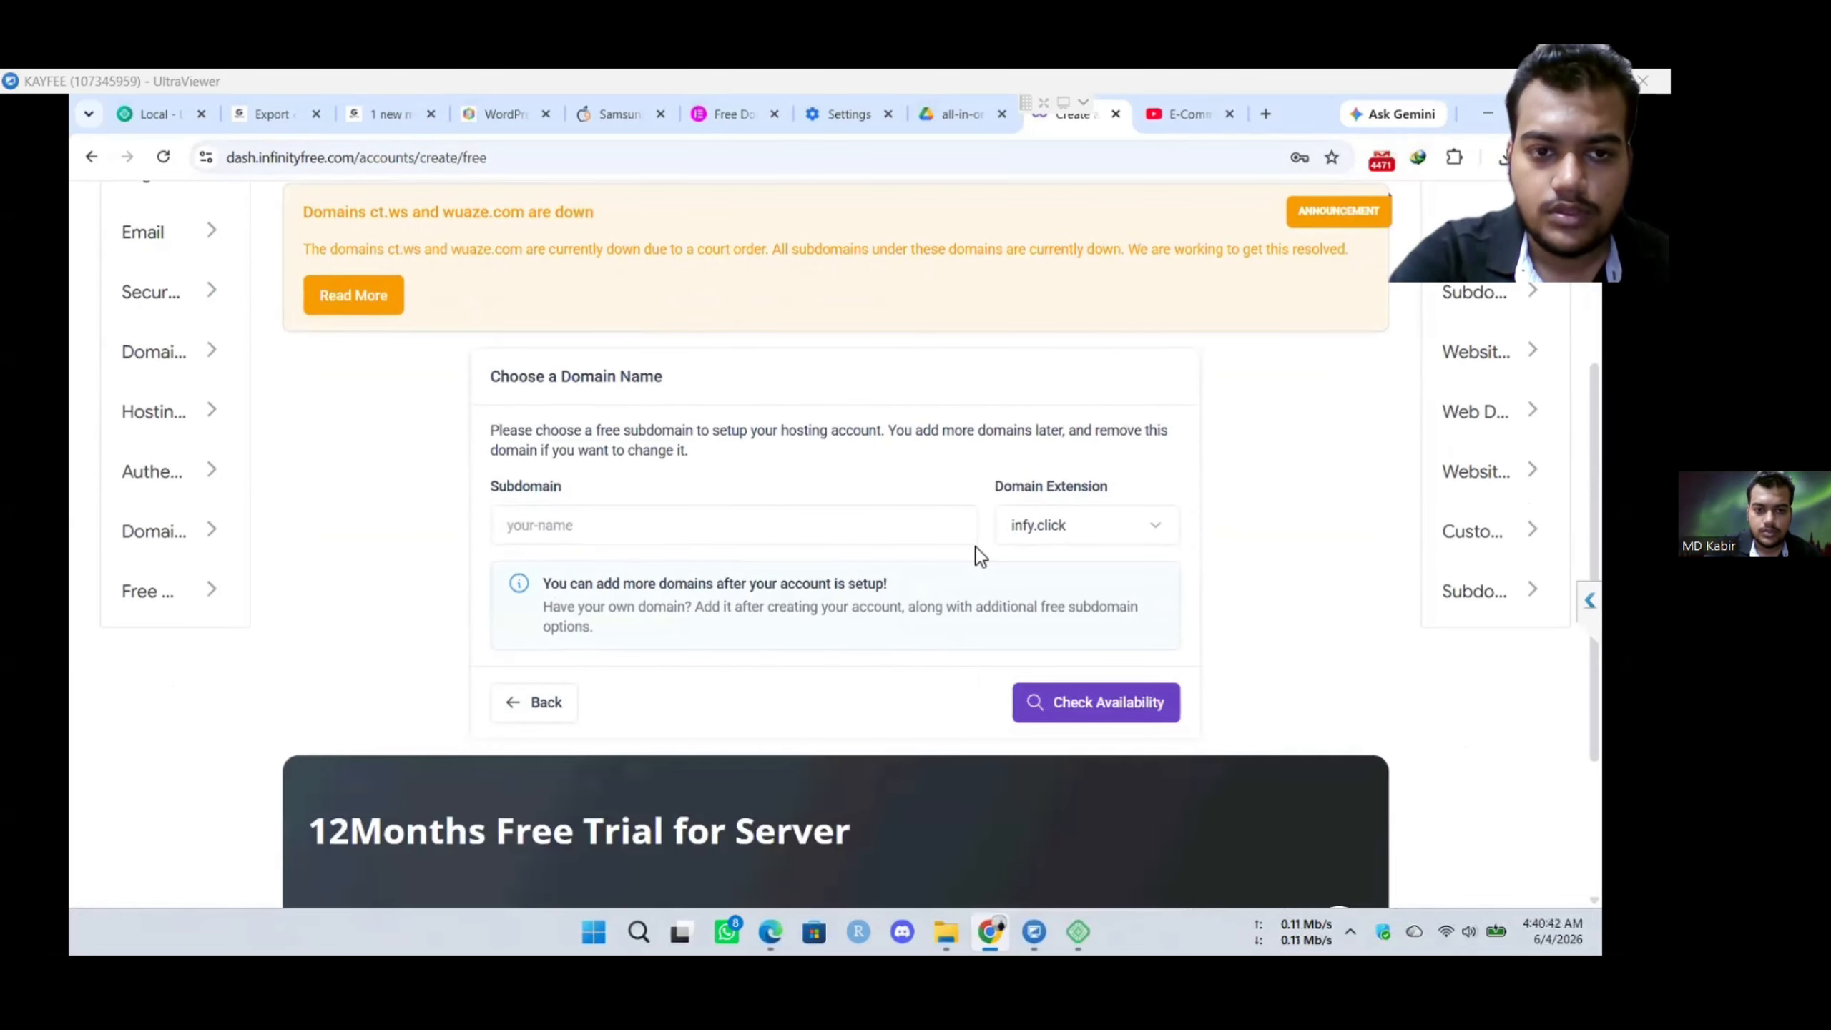
pyautogui.click(615, 525)
pyautogui.click(635, 578)
pyautogui.click(1081, 702)
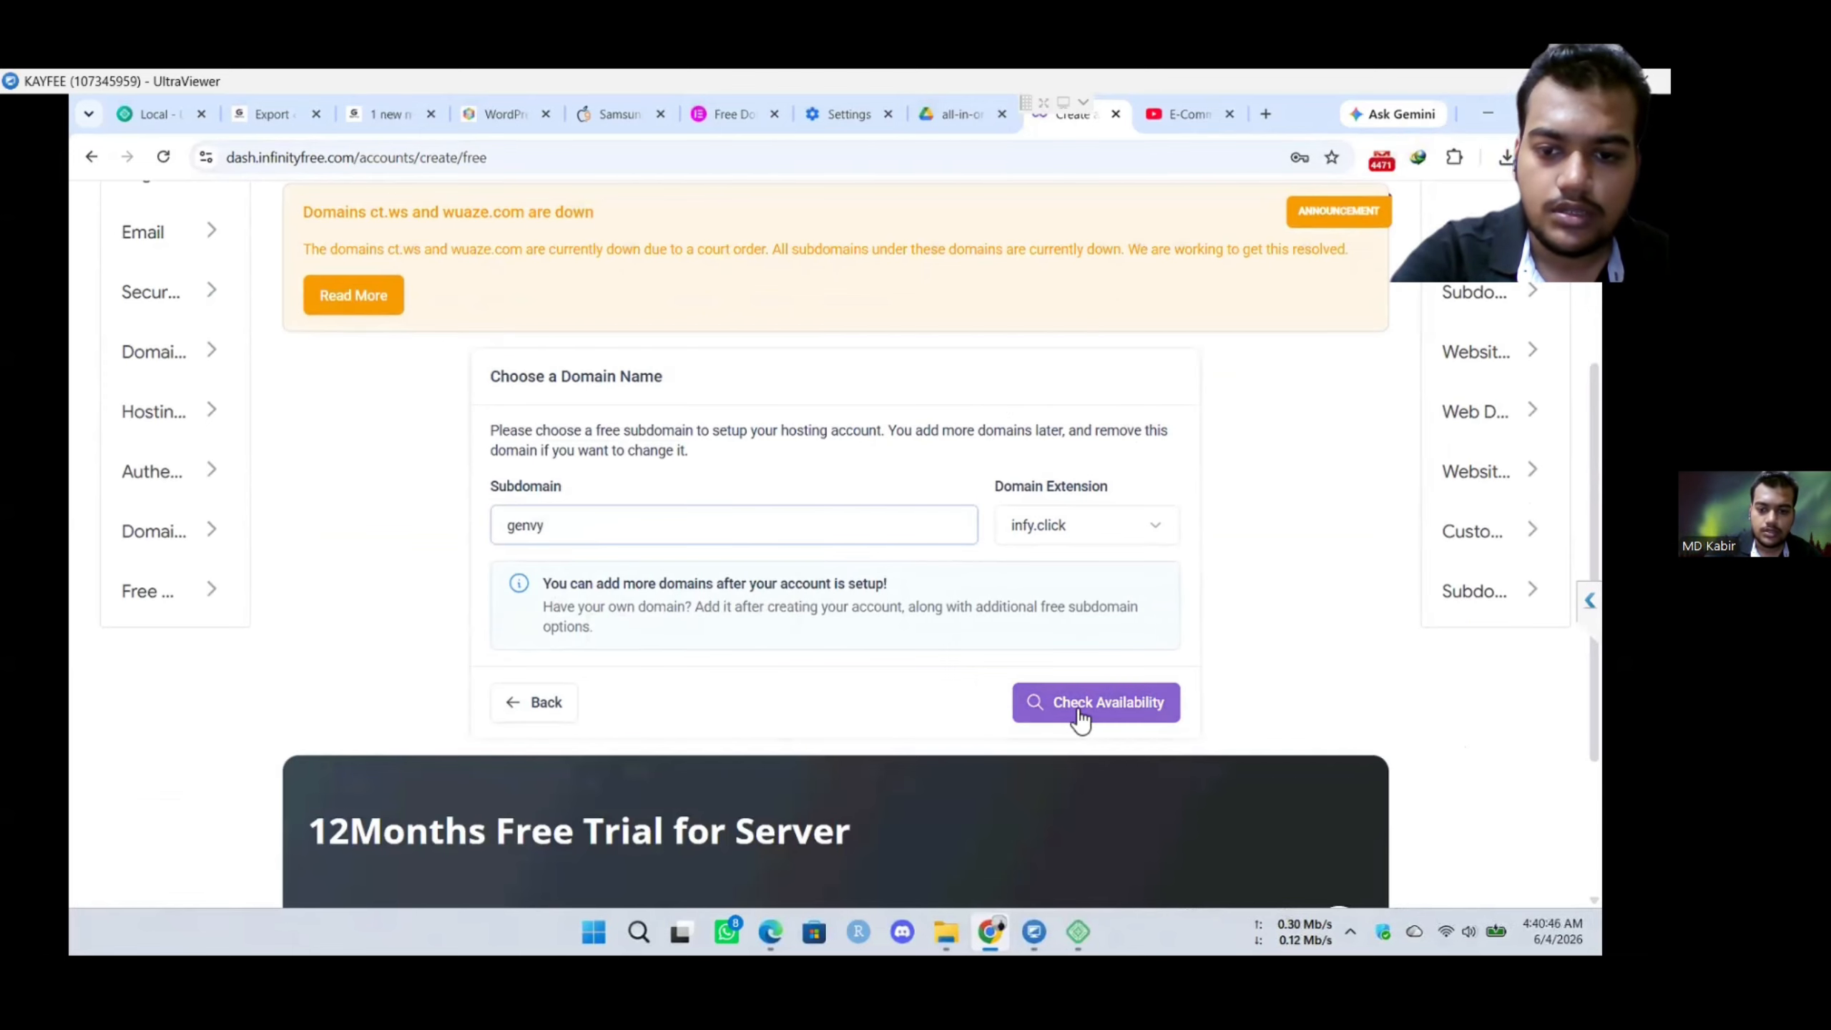
# - Set the email consent to I Approve and create the hosting account for genvy.infy.click
pyautogui.scroll(-3, 617, 490)
pyautogui.click(1102, 723)
pyautogui.click(635, 589)
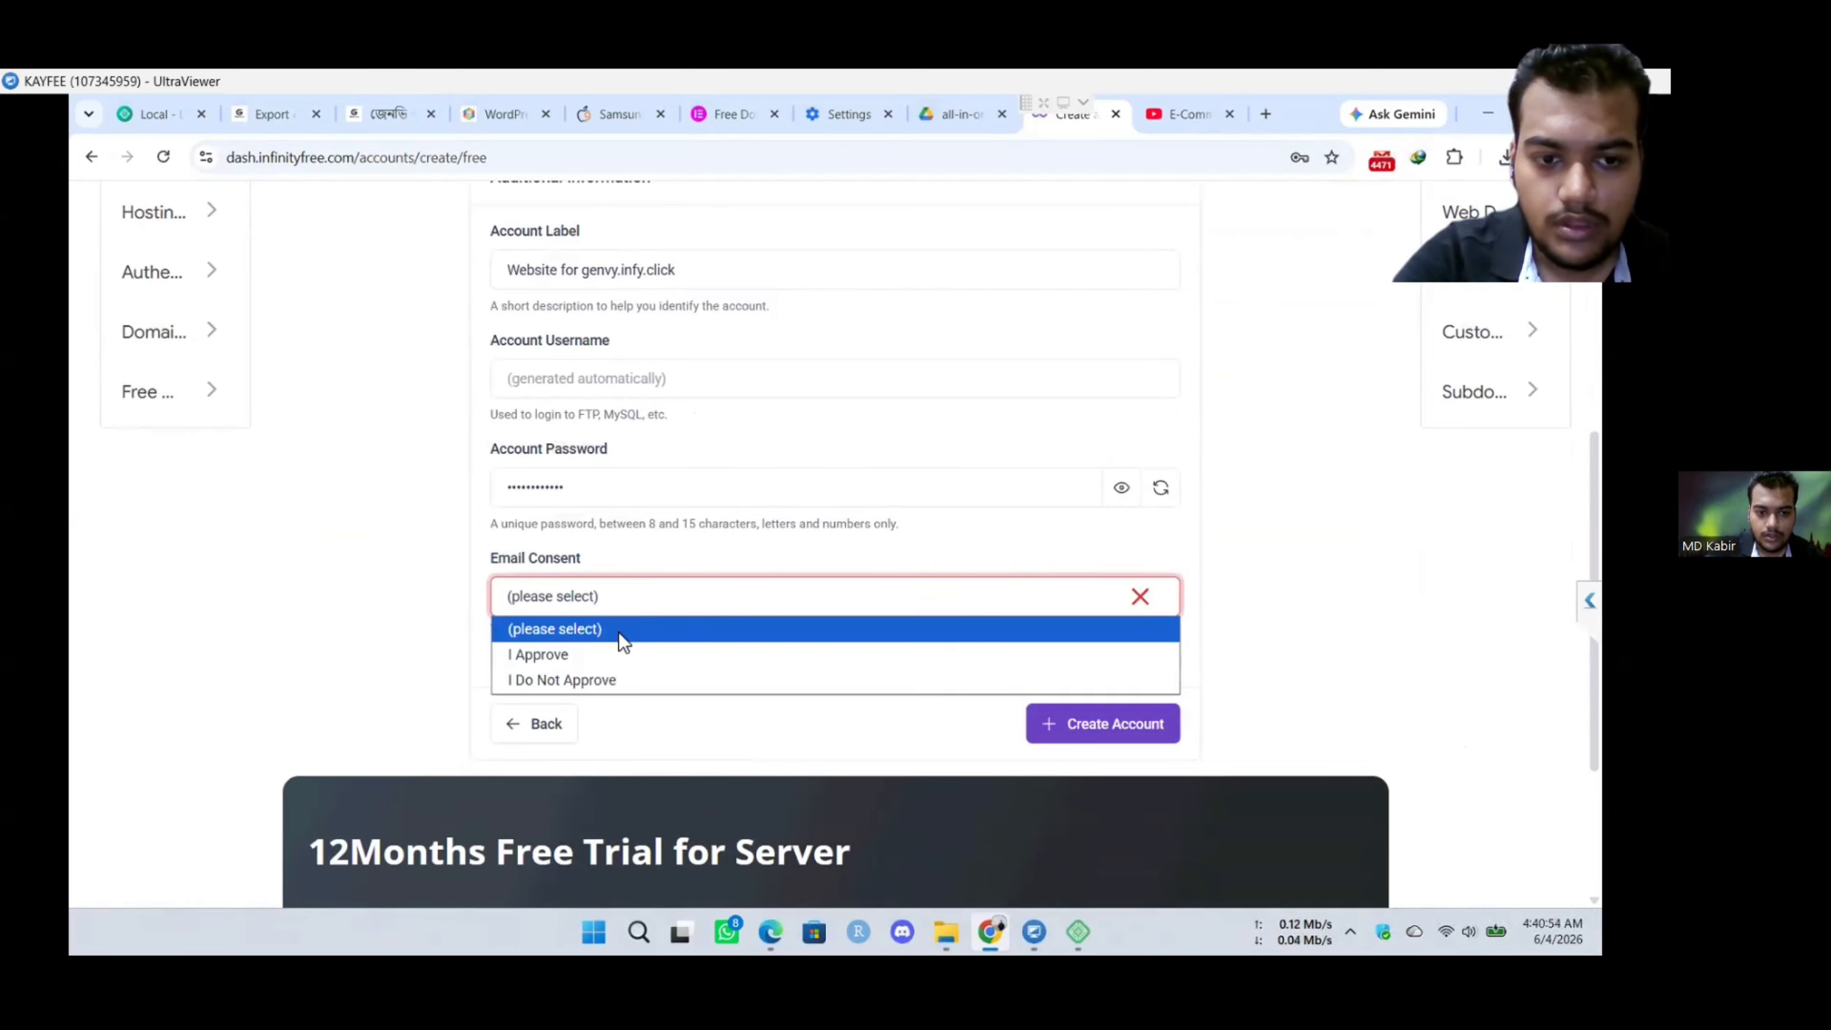
pyautogui.click(618, 653)
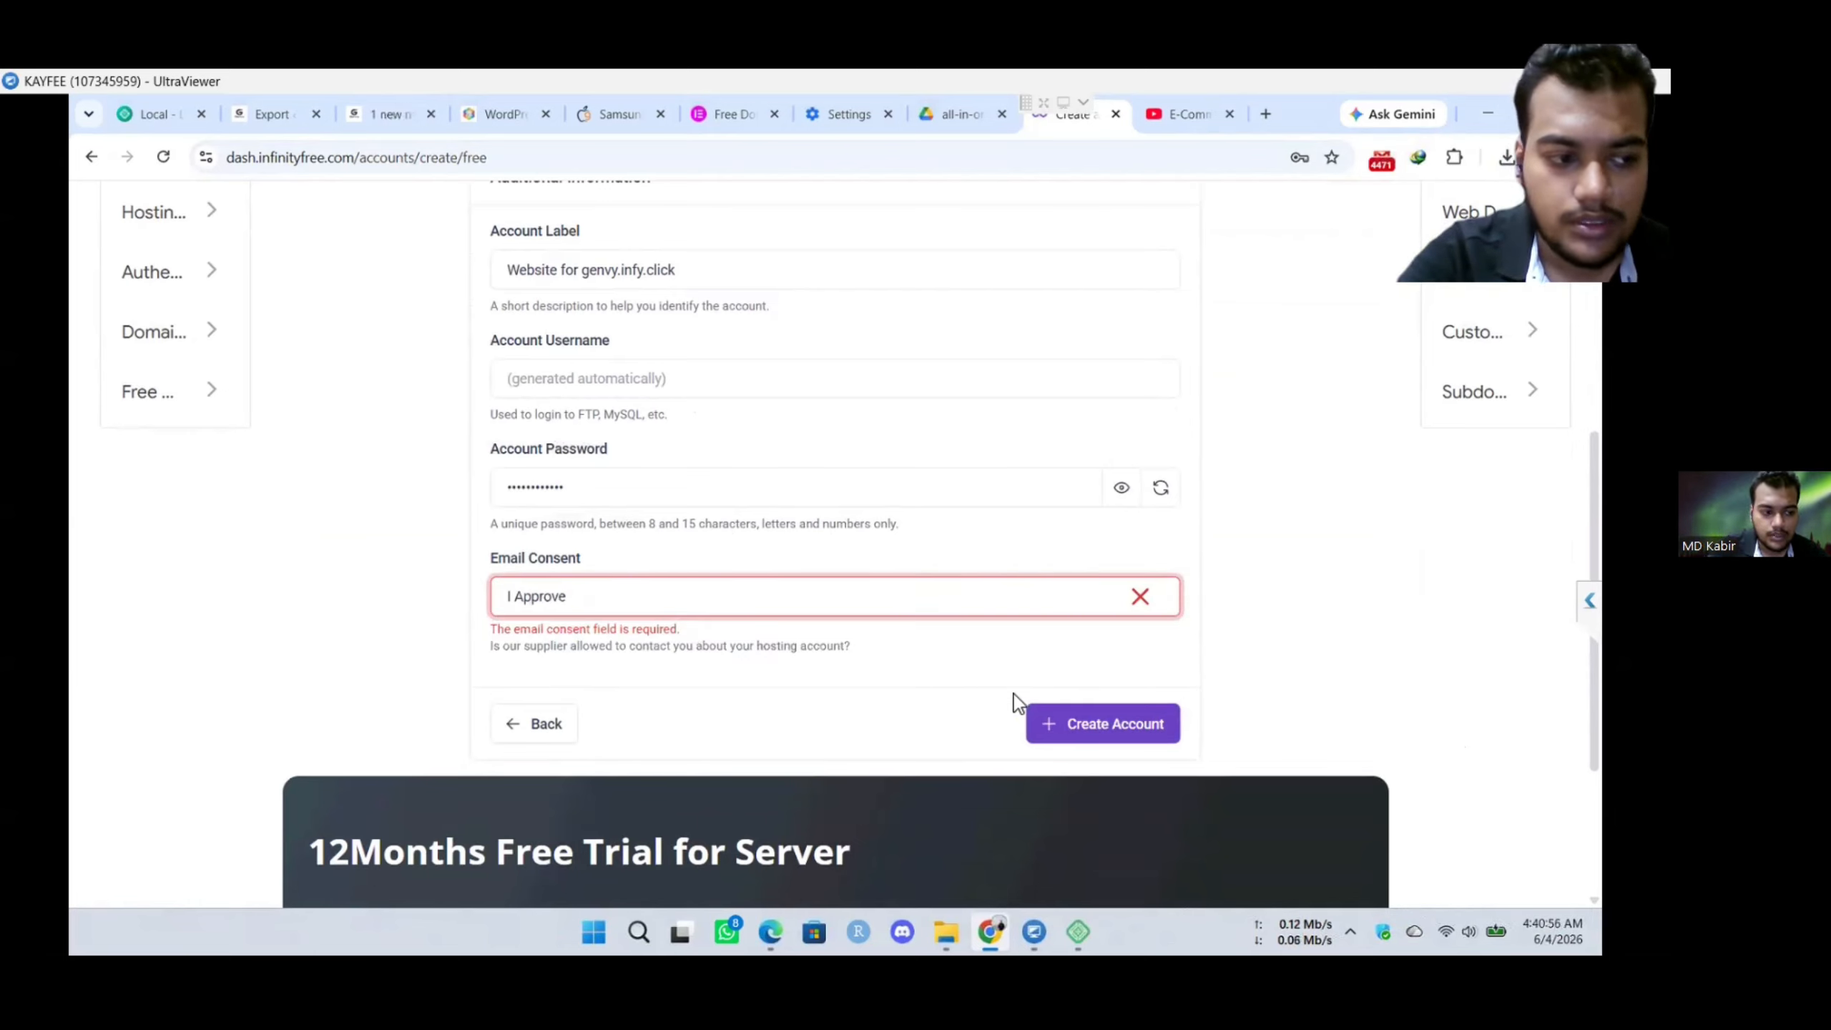
pyautogui.click(1050, 736)
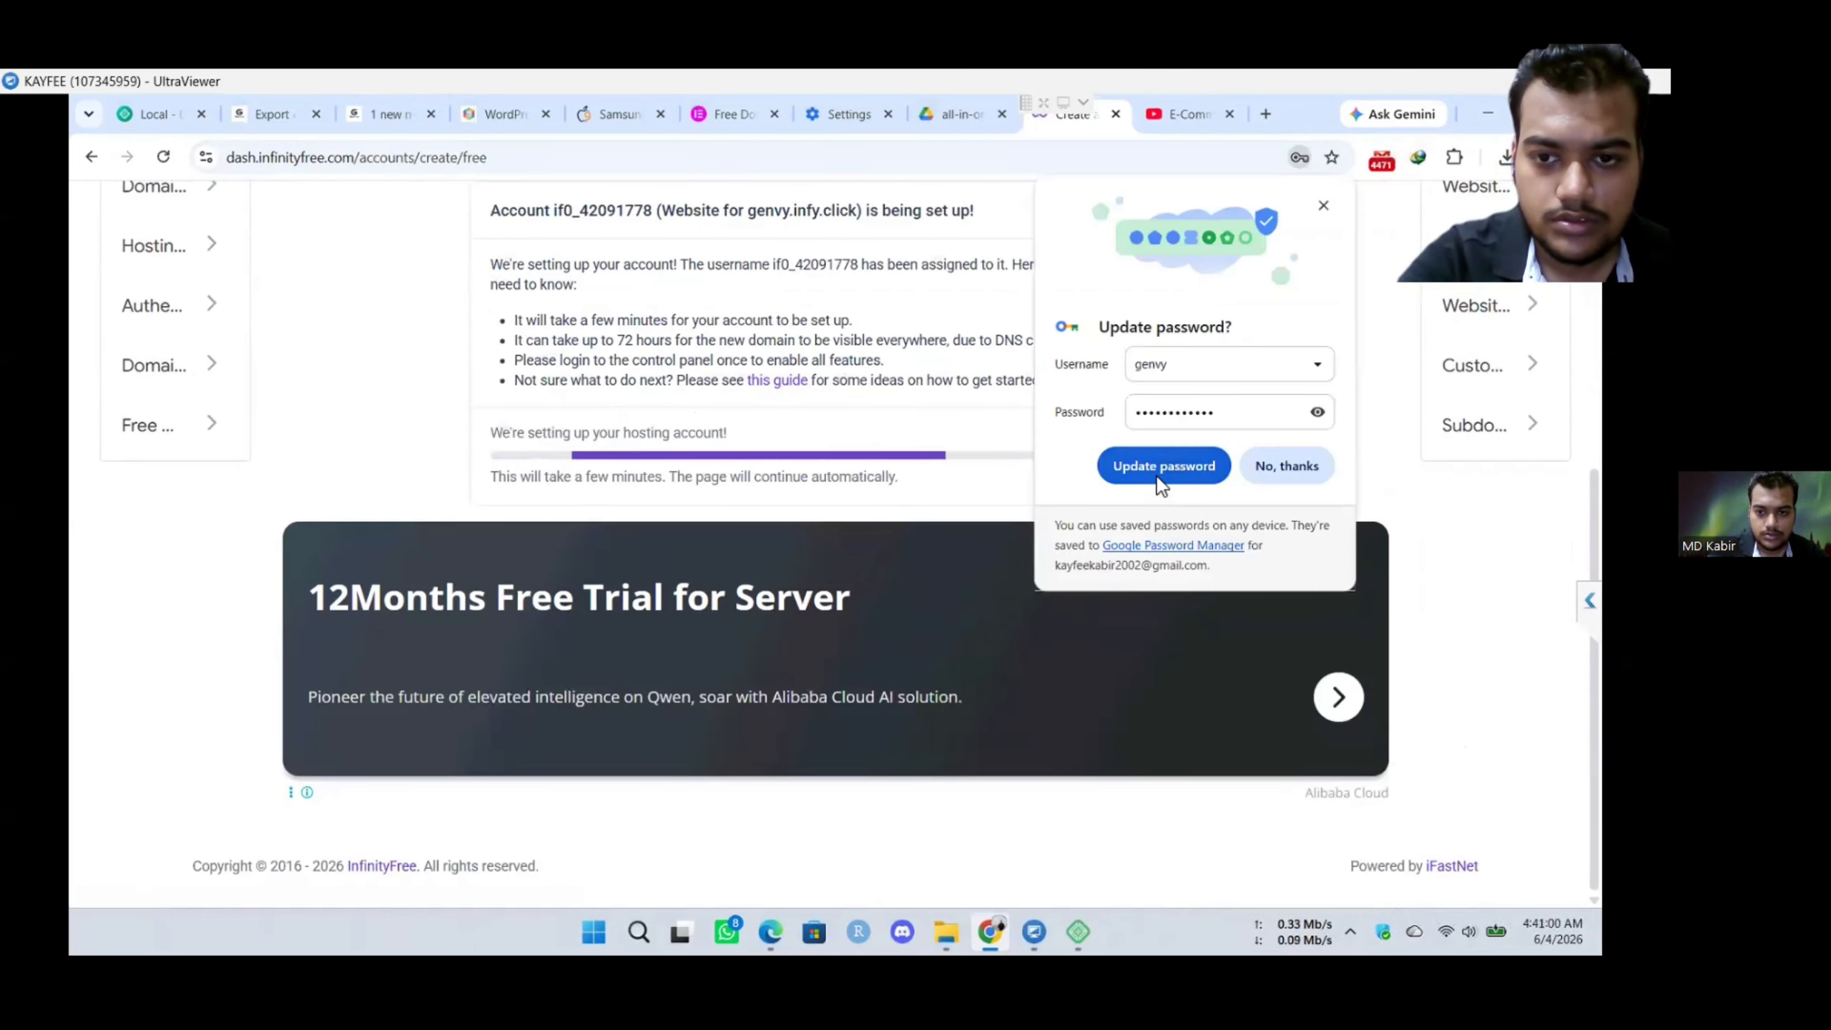
# - Briefly reveal the generated account password and update the browser's saved login with it
pyautogui.click(1318, 413)
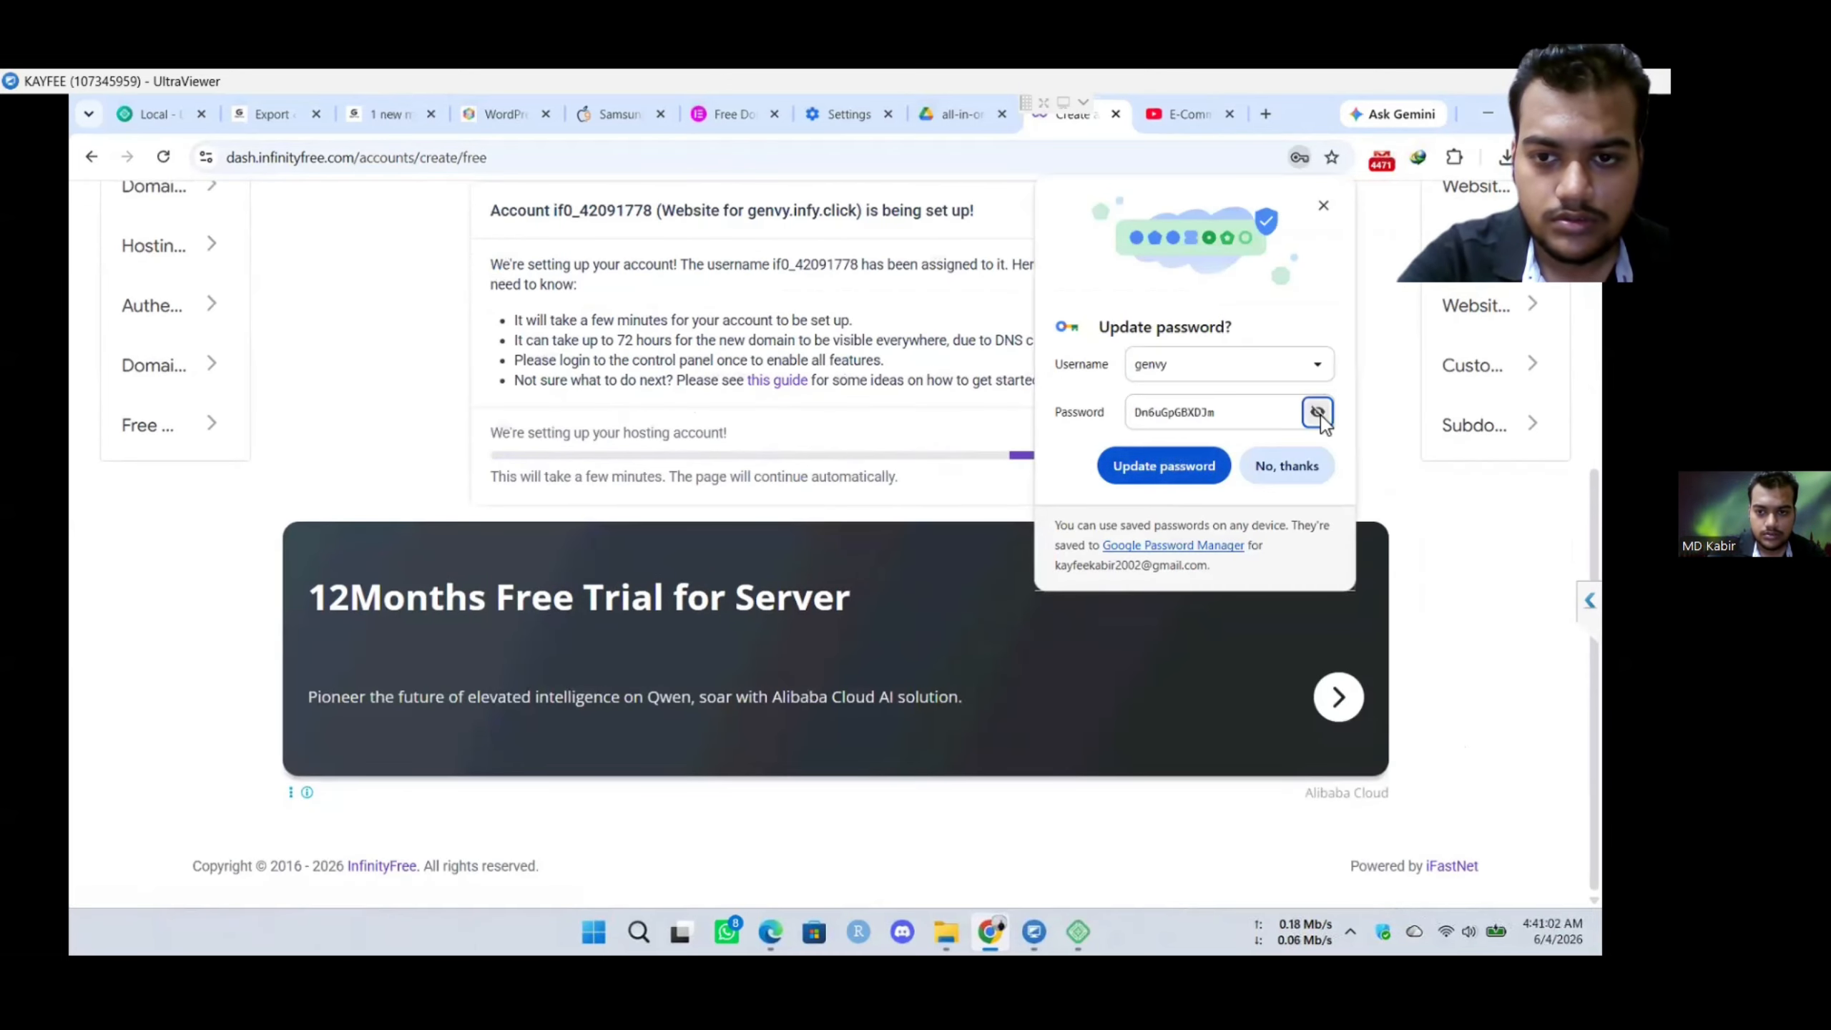
pyautogui.click(1318, 413)
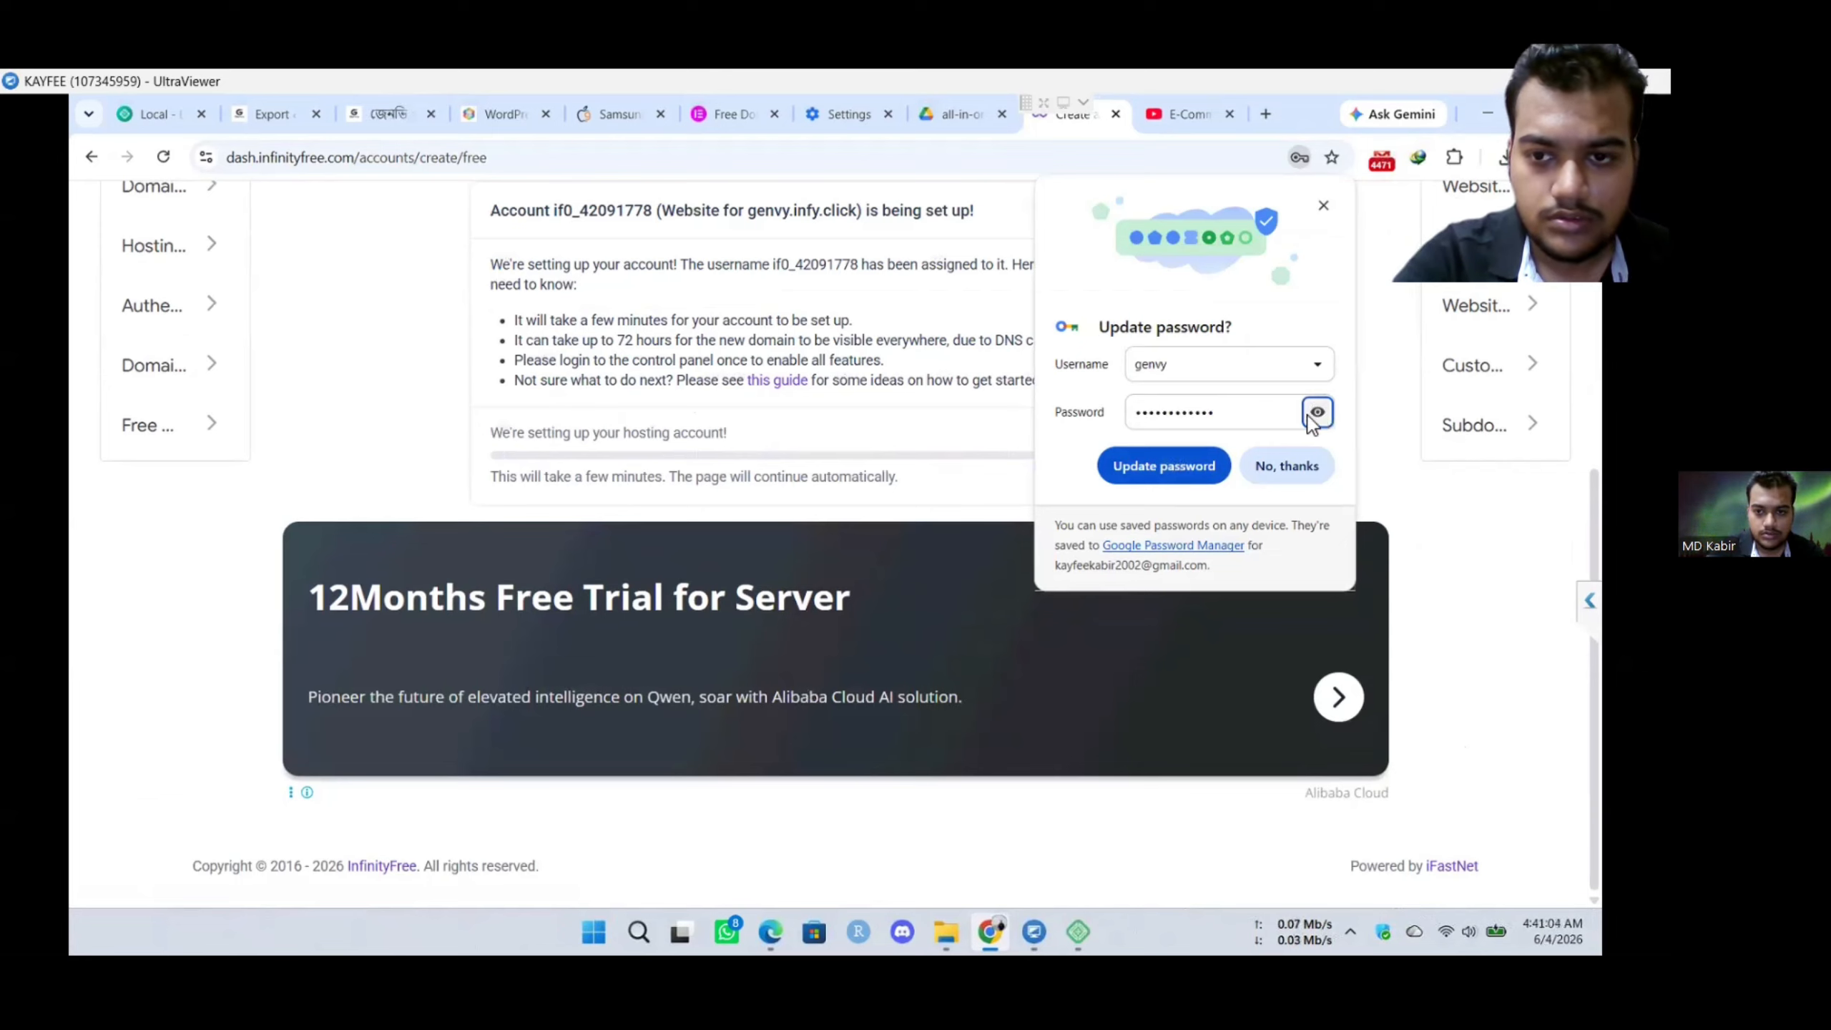
pyautogui.click(1132, 476)
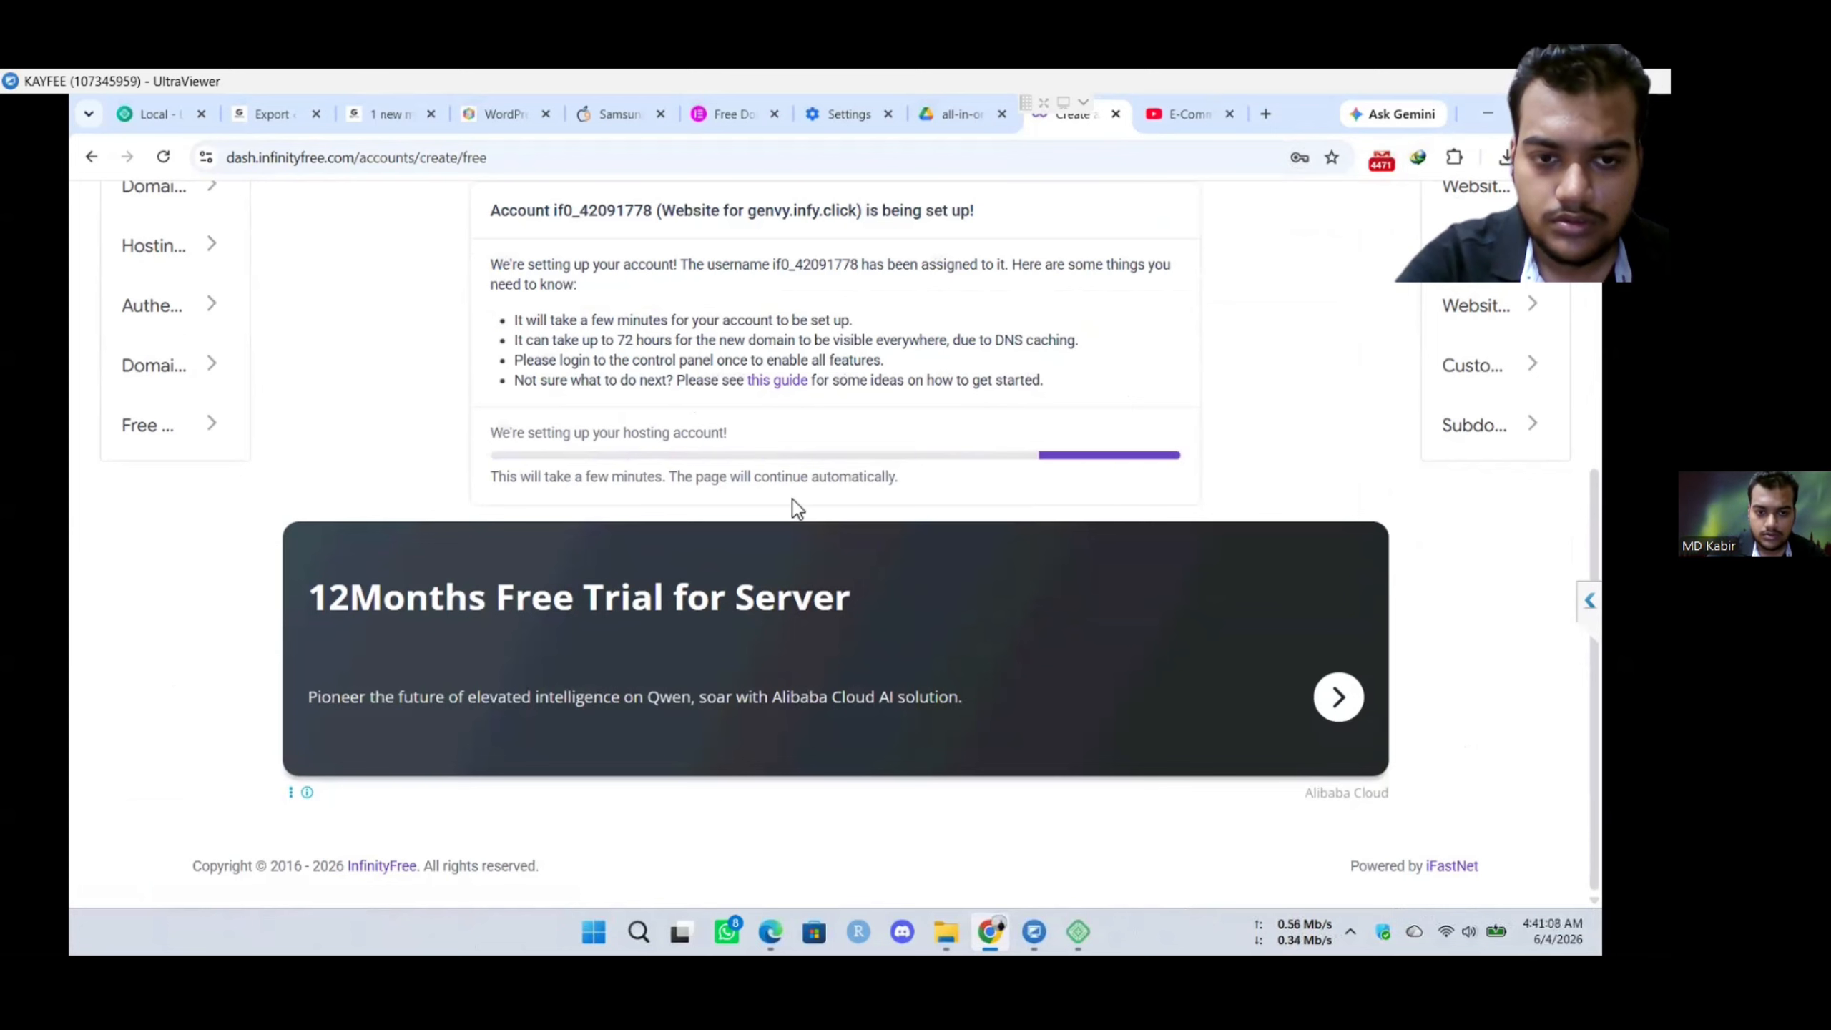
# - Open the Script Installer for the new hosting account and bring up the WordPress installation form
pyautogui.scroll(2, 756, 426)
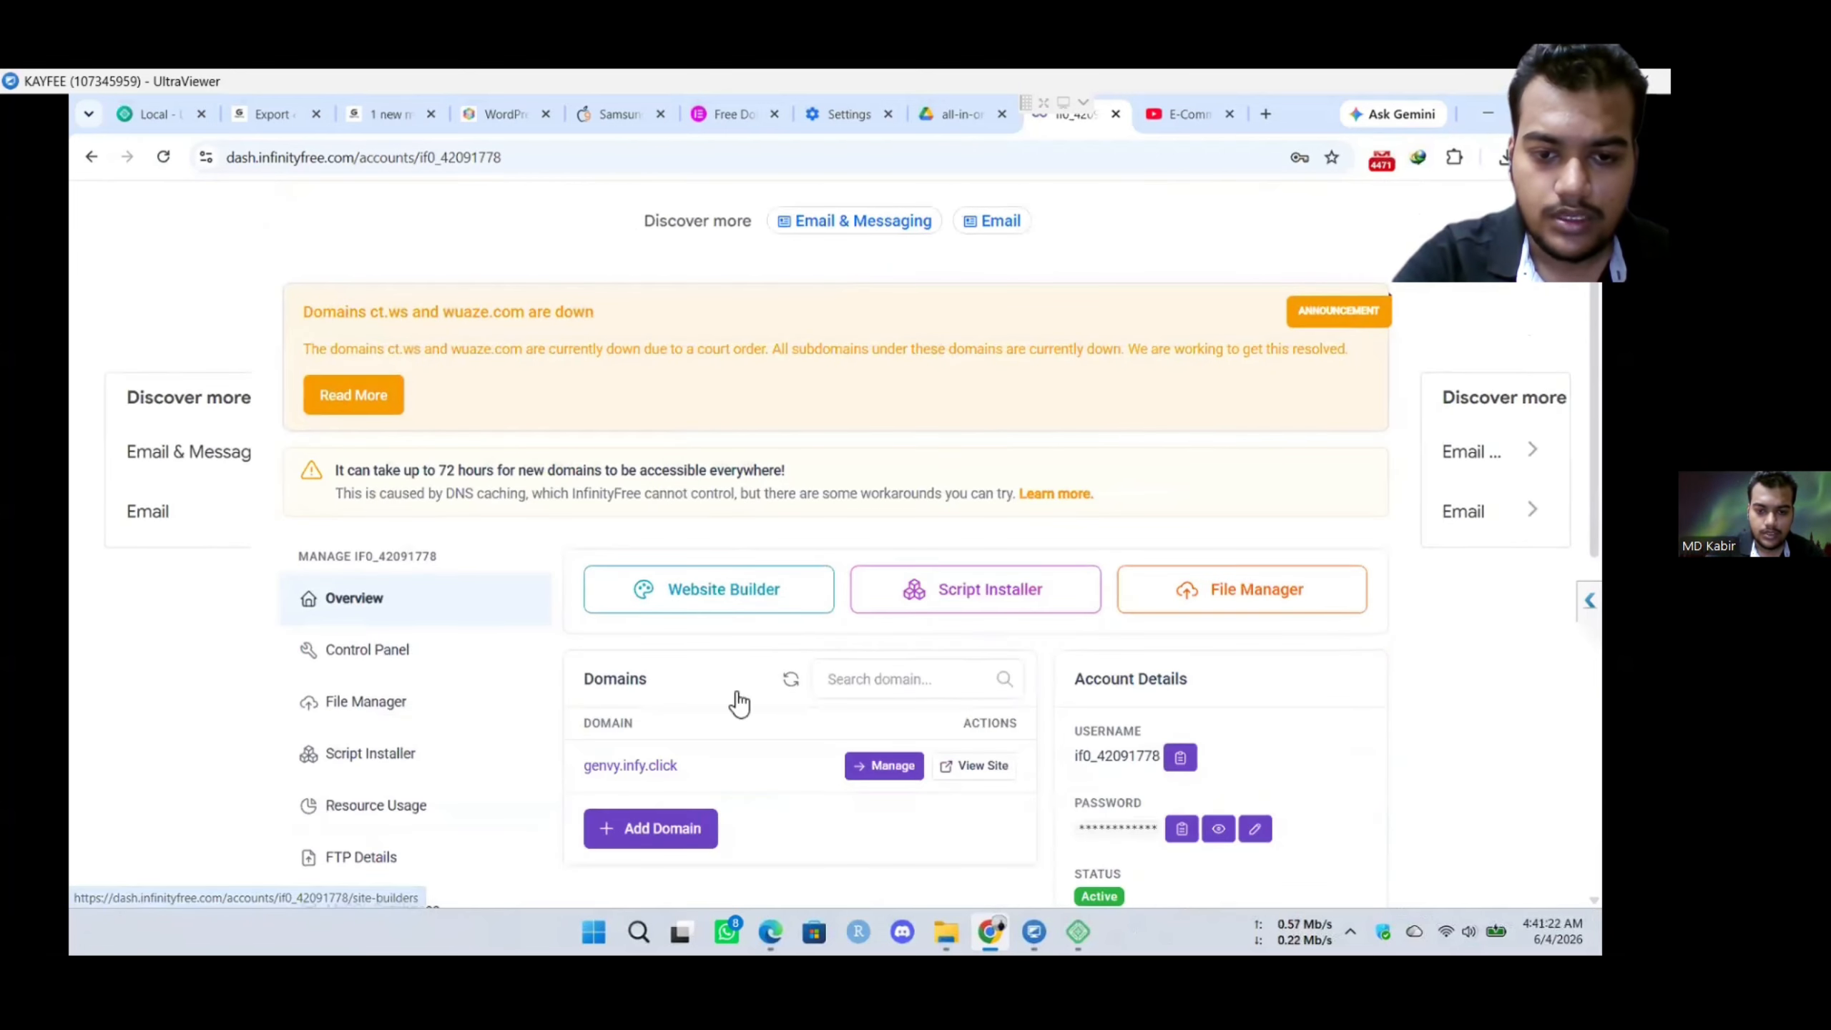
pyautogui.scroll(-3, 881, 706)
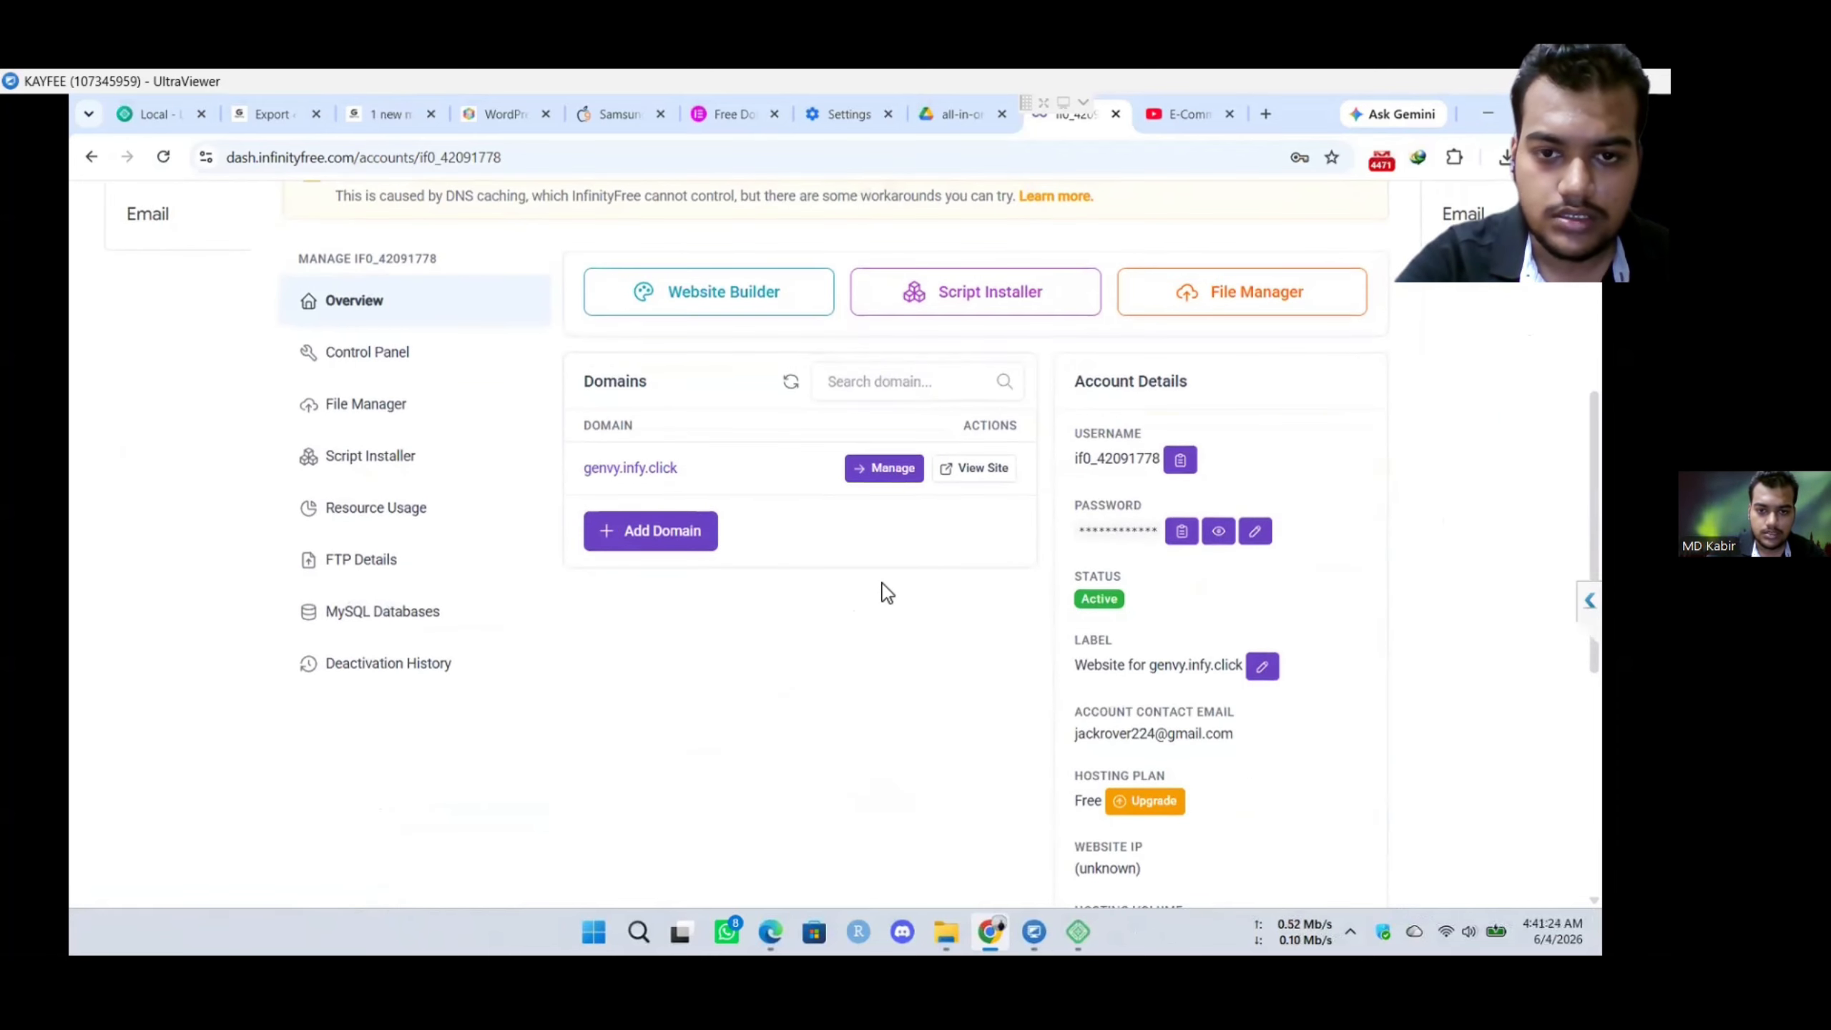
pyautogui.scroll(2, 987, 531)
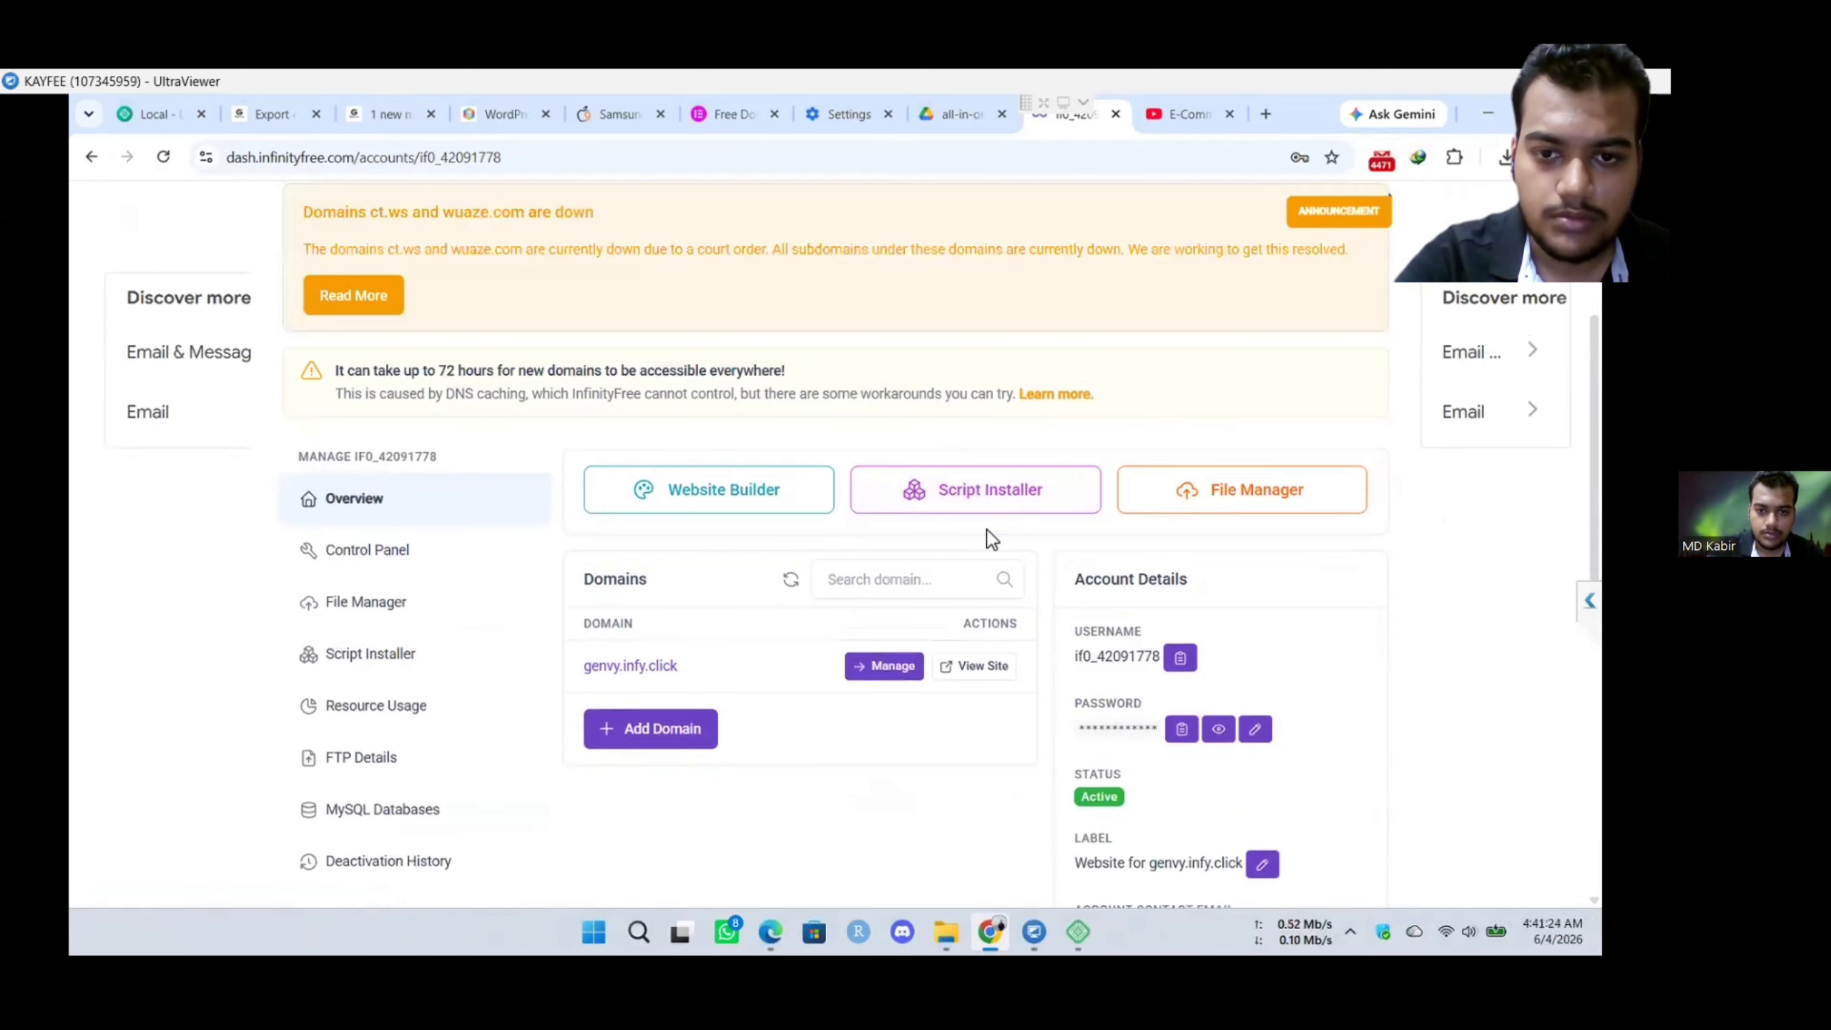
pyautogui.click(964, 494)
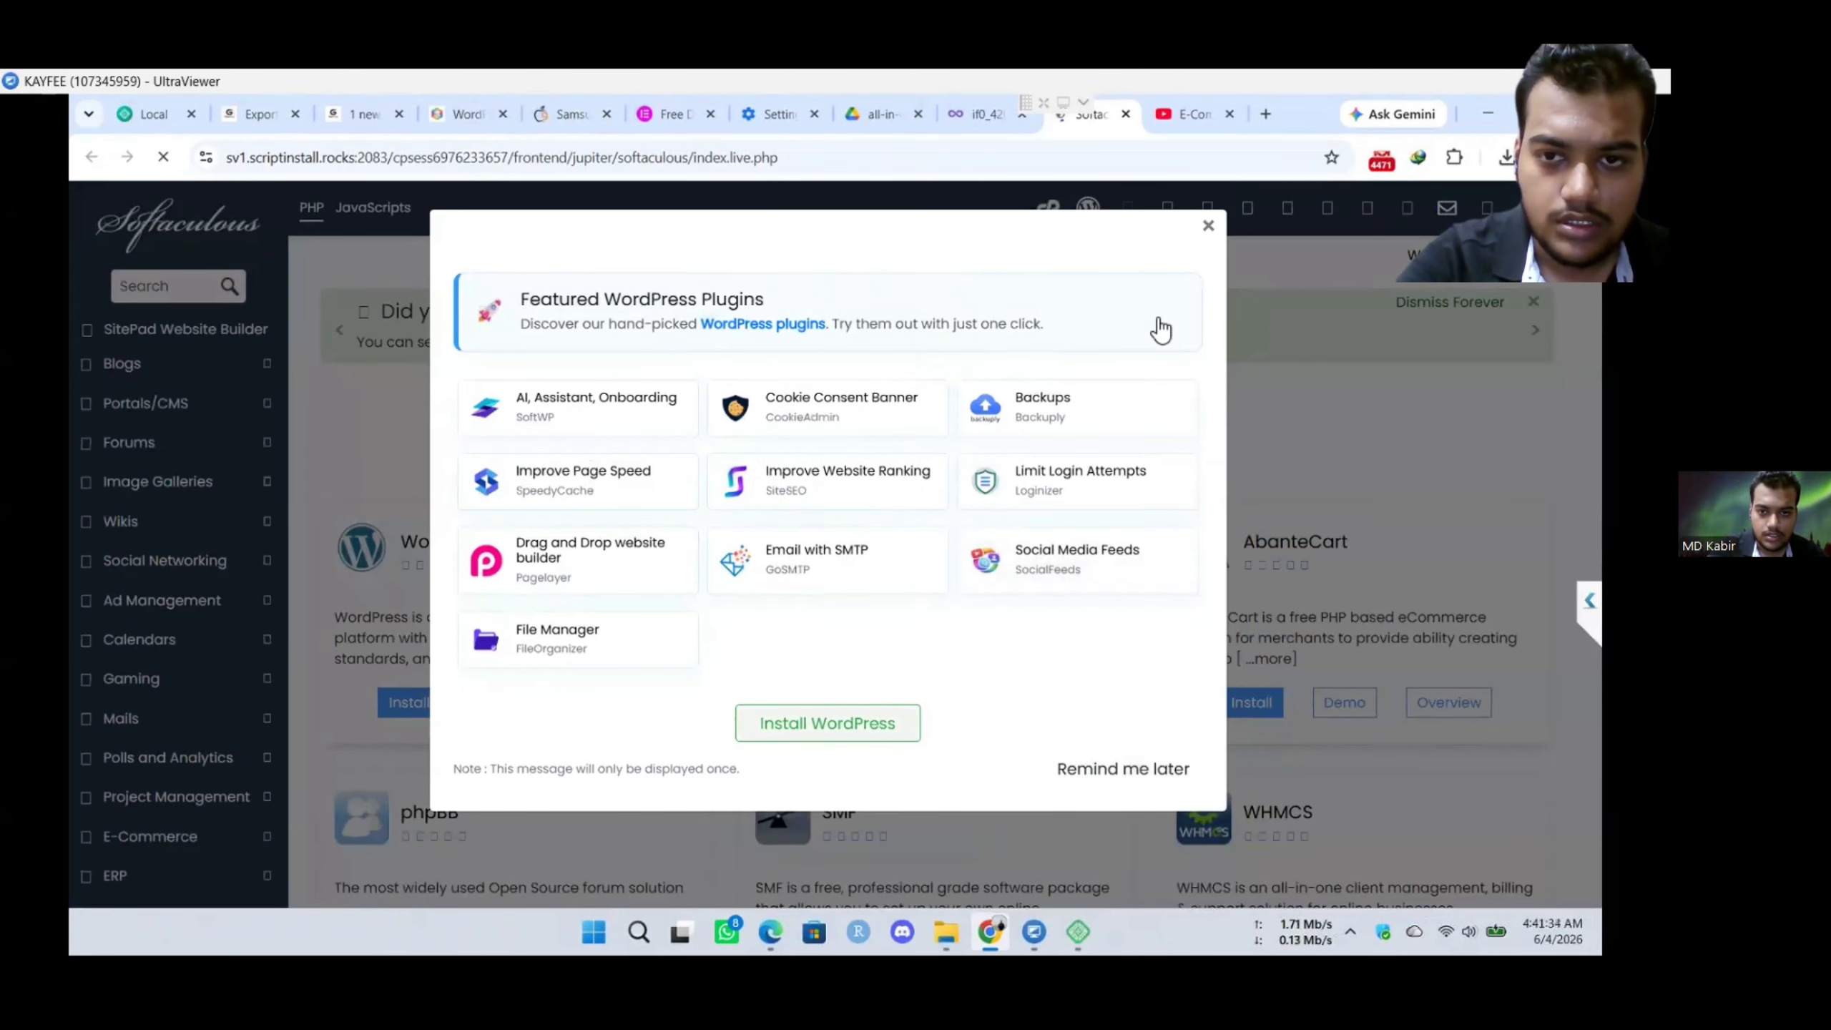
pyautogui.click(1210, 228)
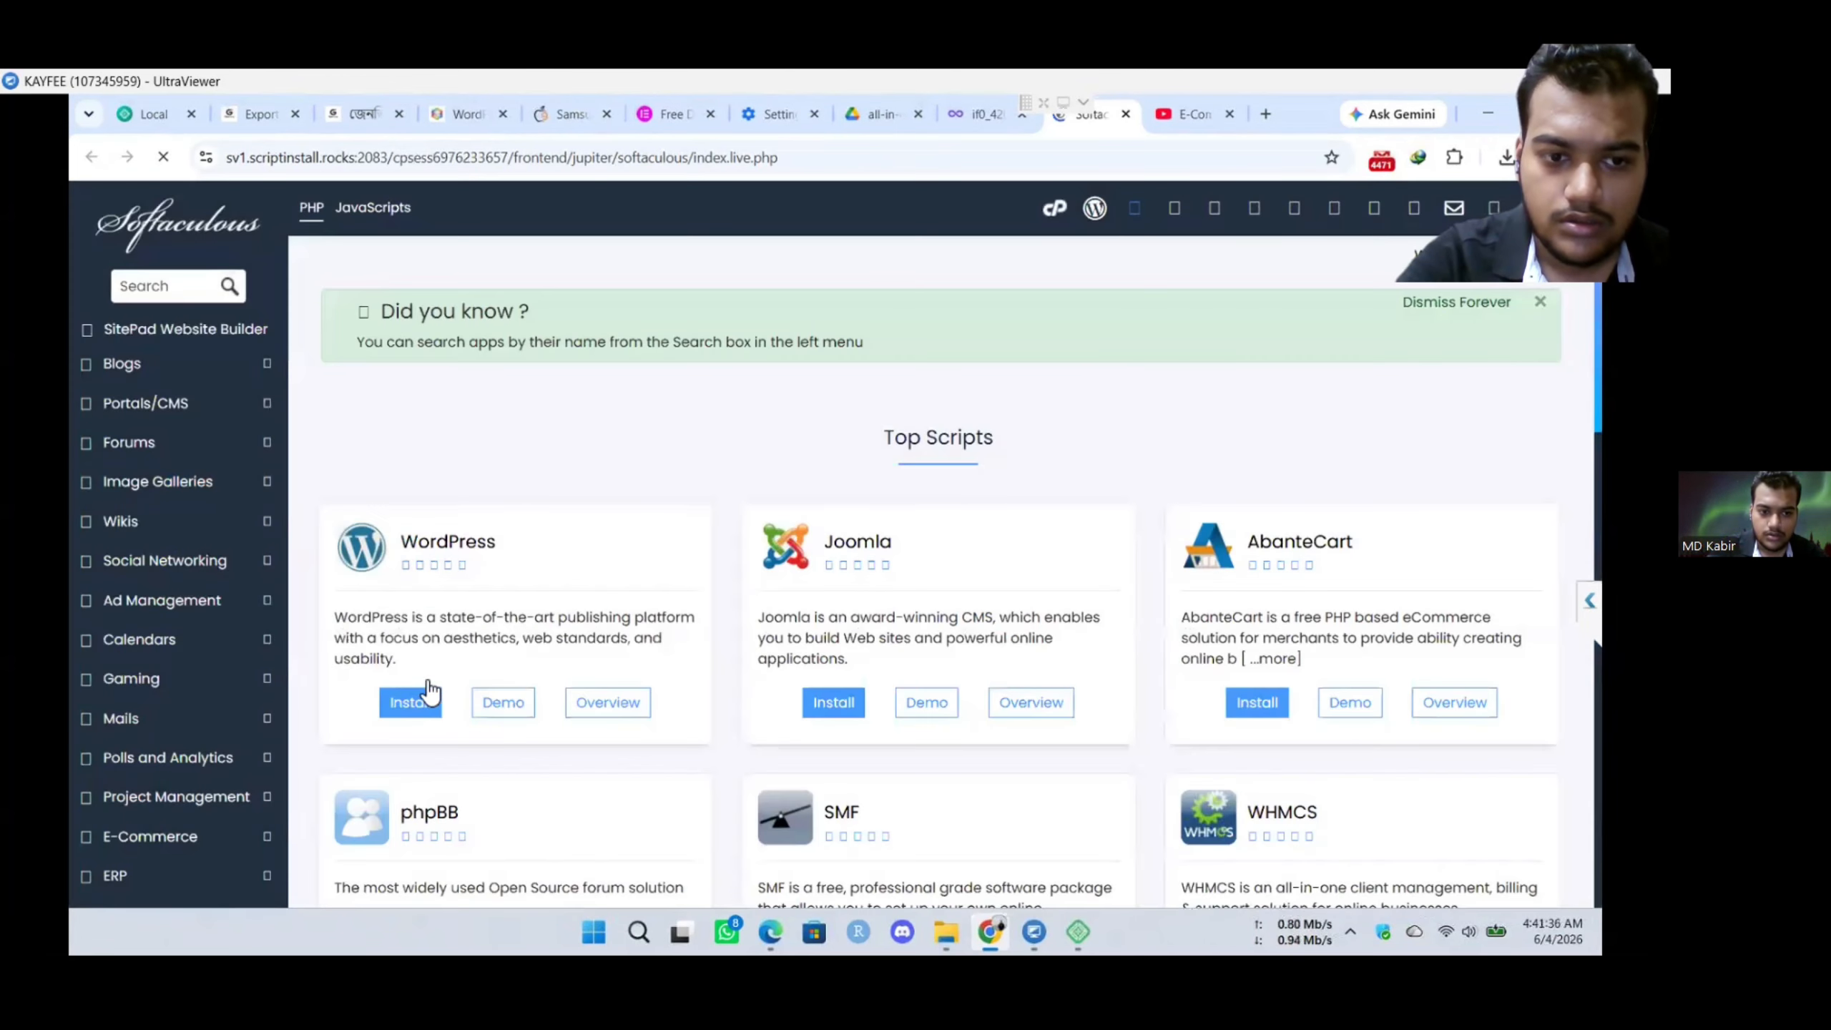
pyautogui.click(410, 702)
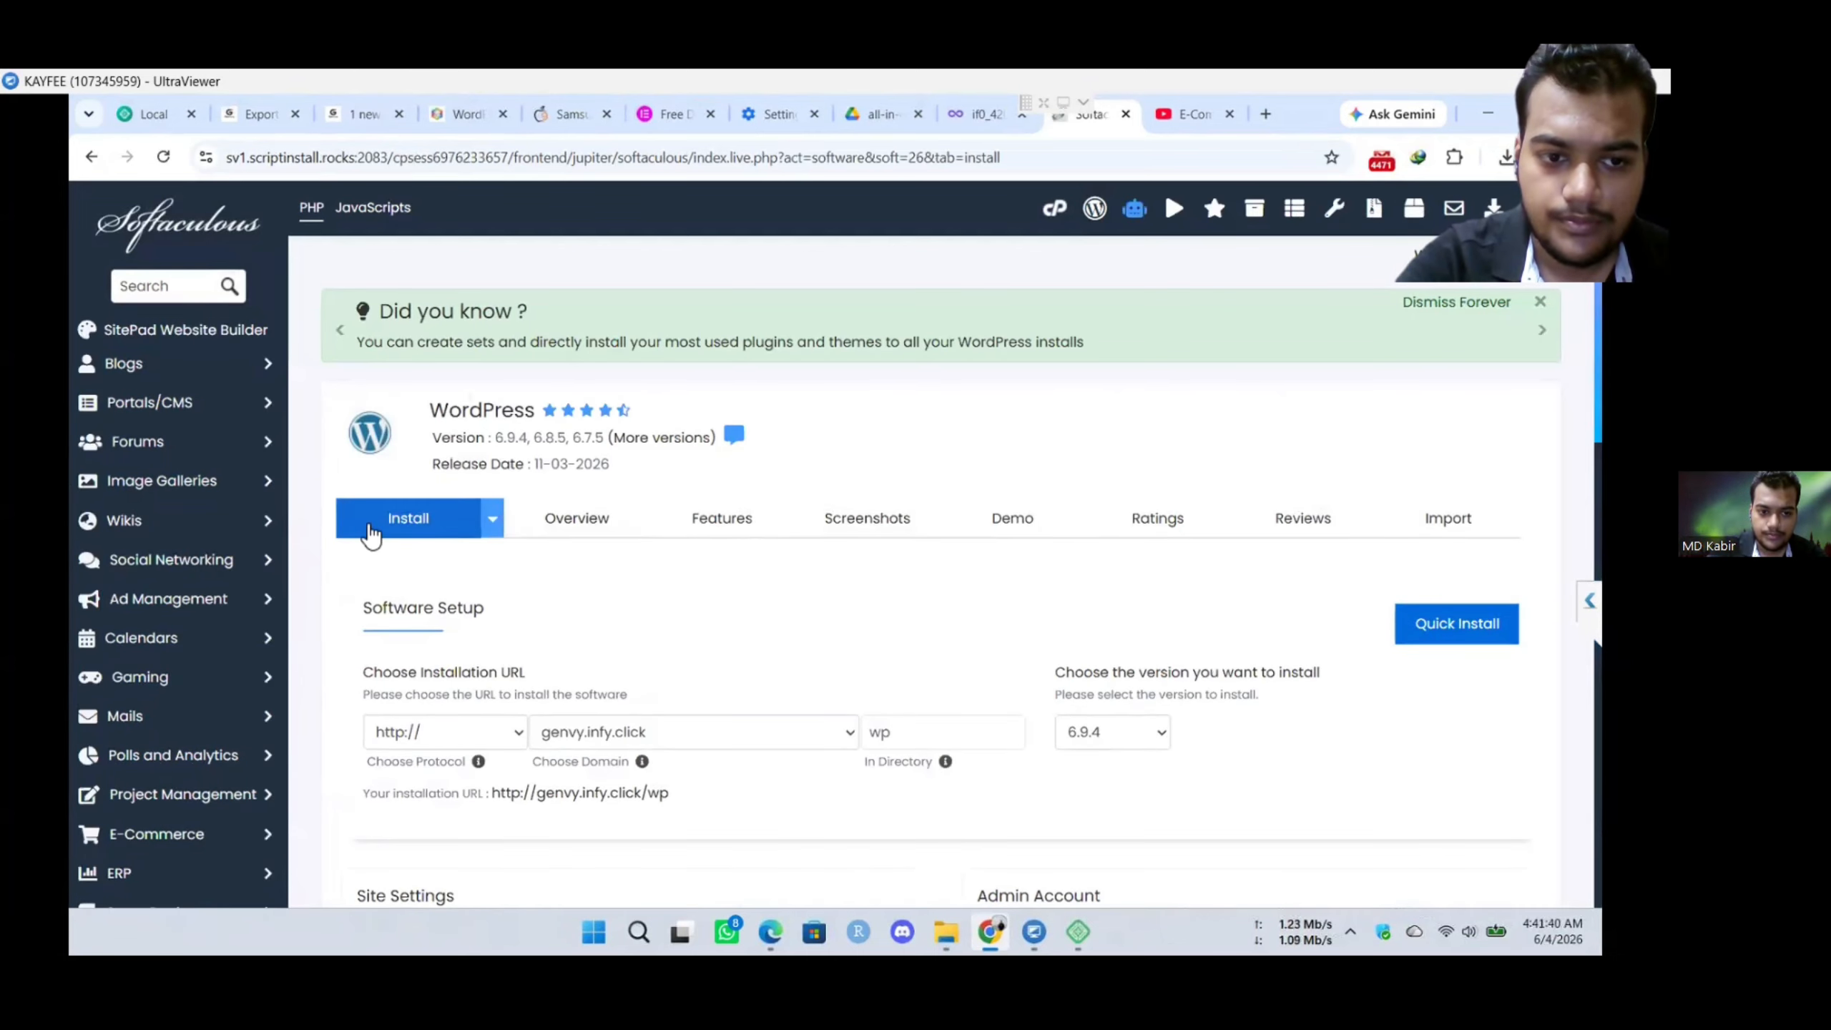
# - Switch the WordPress setup to Quick Install and keep genvy.infy.click as the installation domain with the wp directory
pyautogui.click(1450, 613)
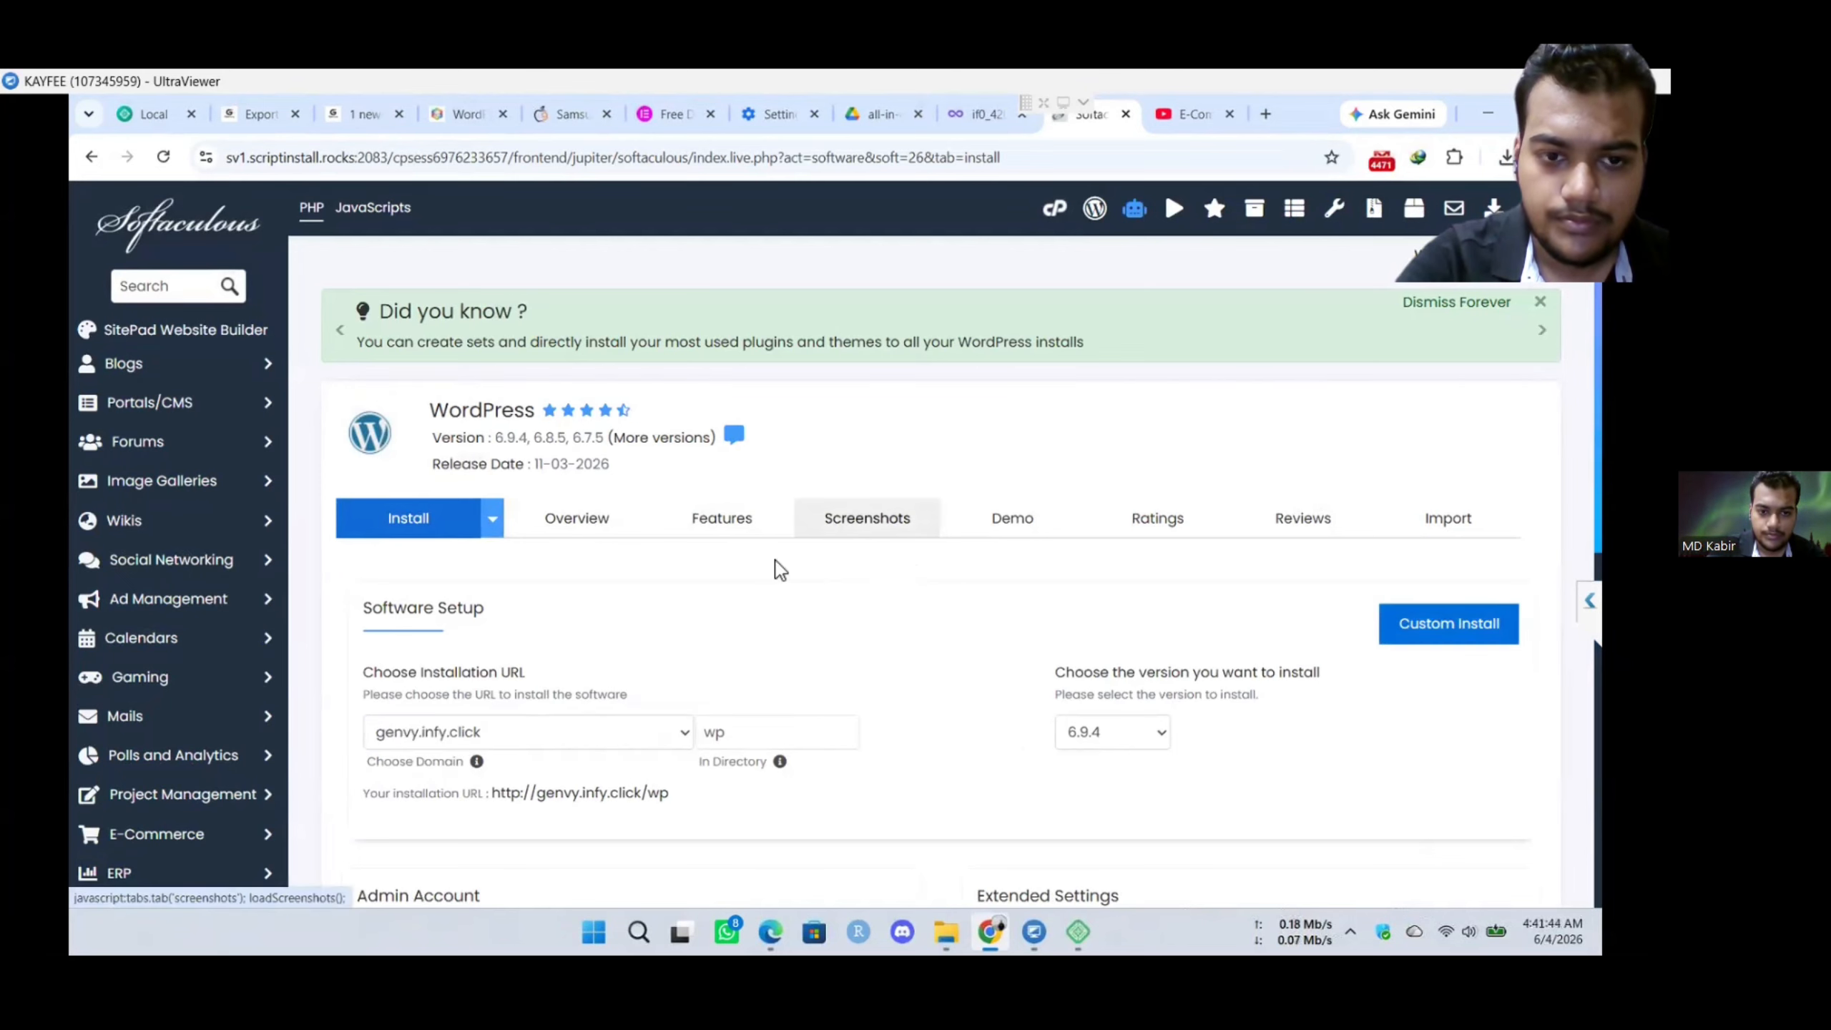
pyautogui.scroll(-4, 776, 570)
pyautogui.scroll(4, 772, 600)
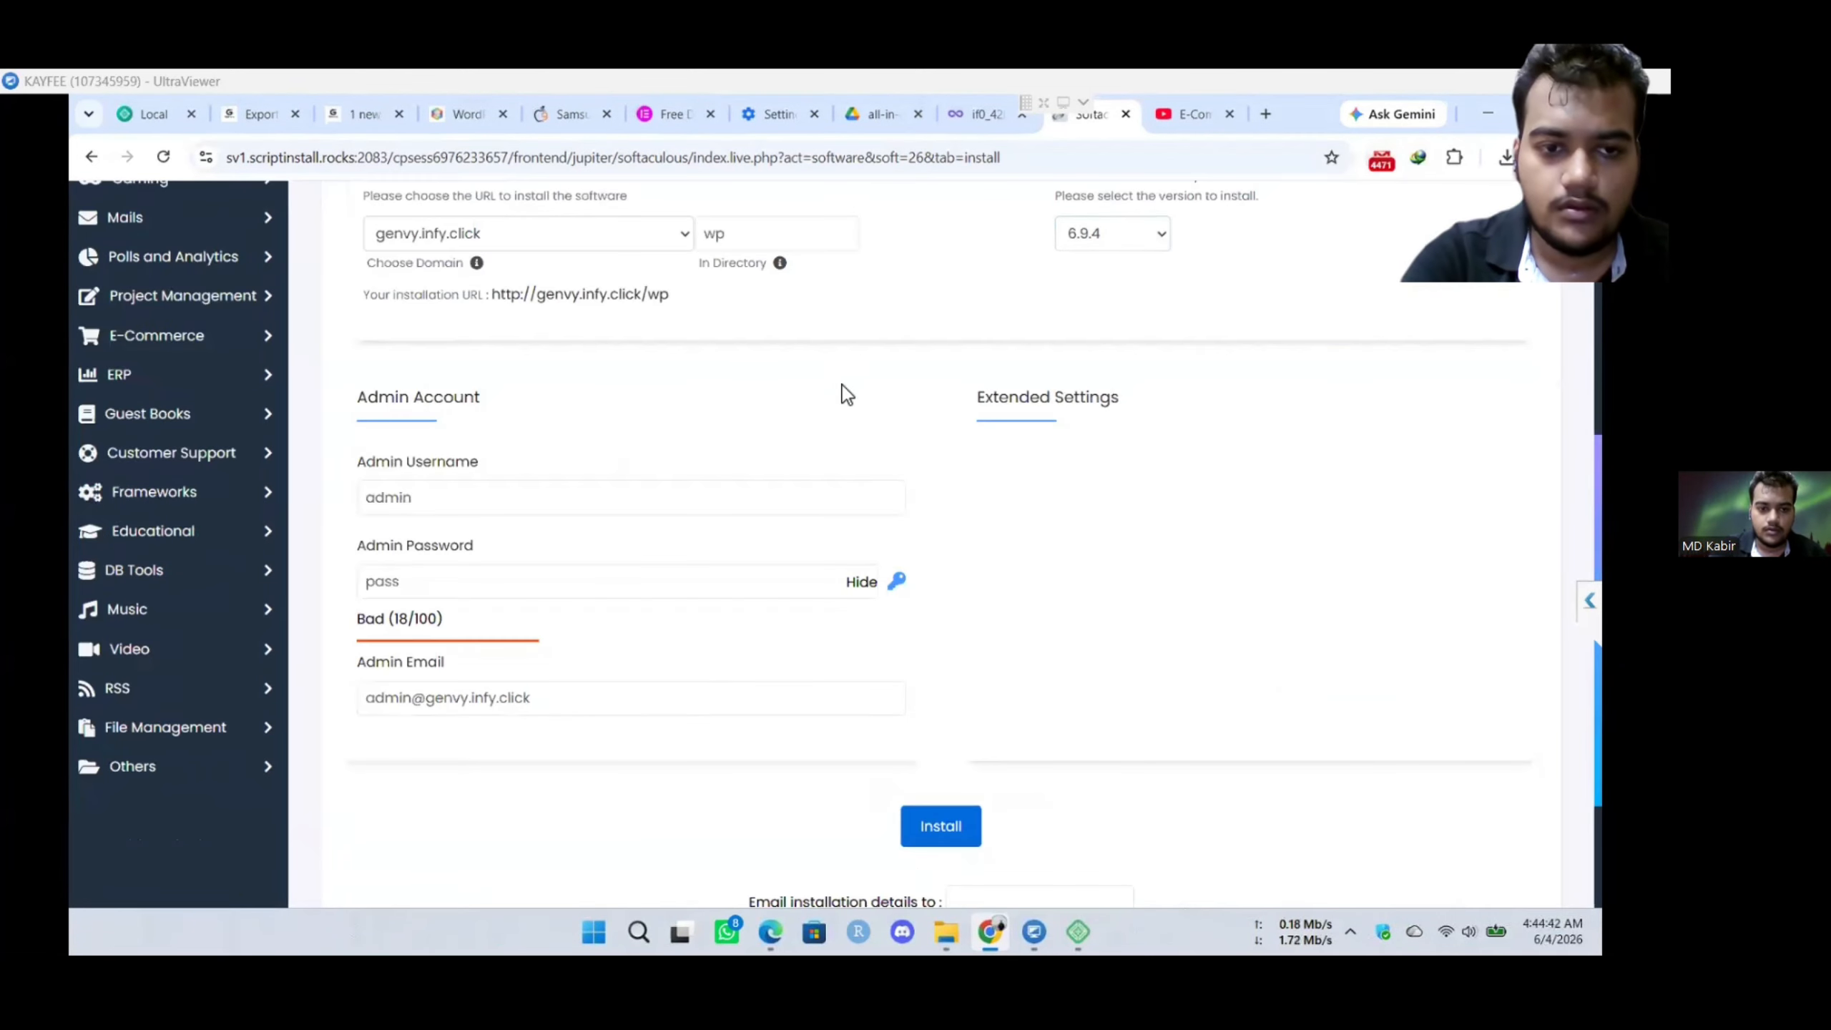
pyautogui.scroll(5, 742, 498)
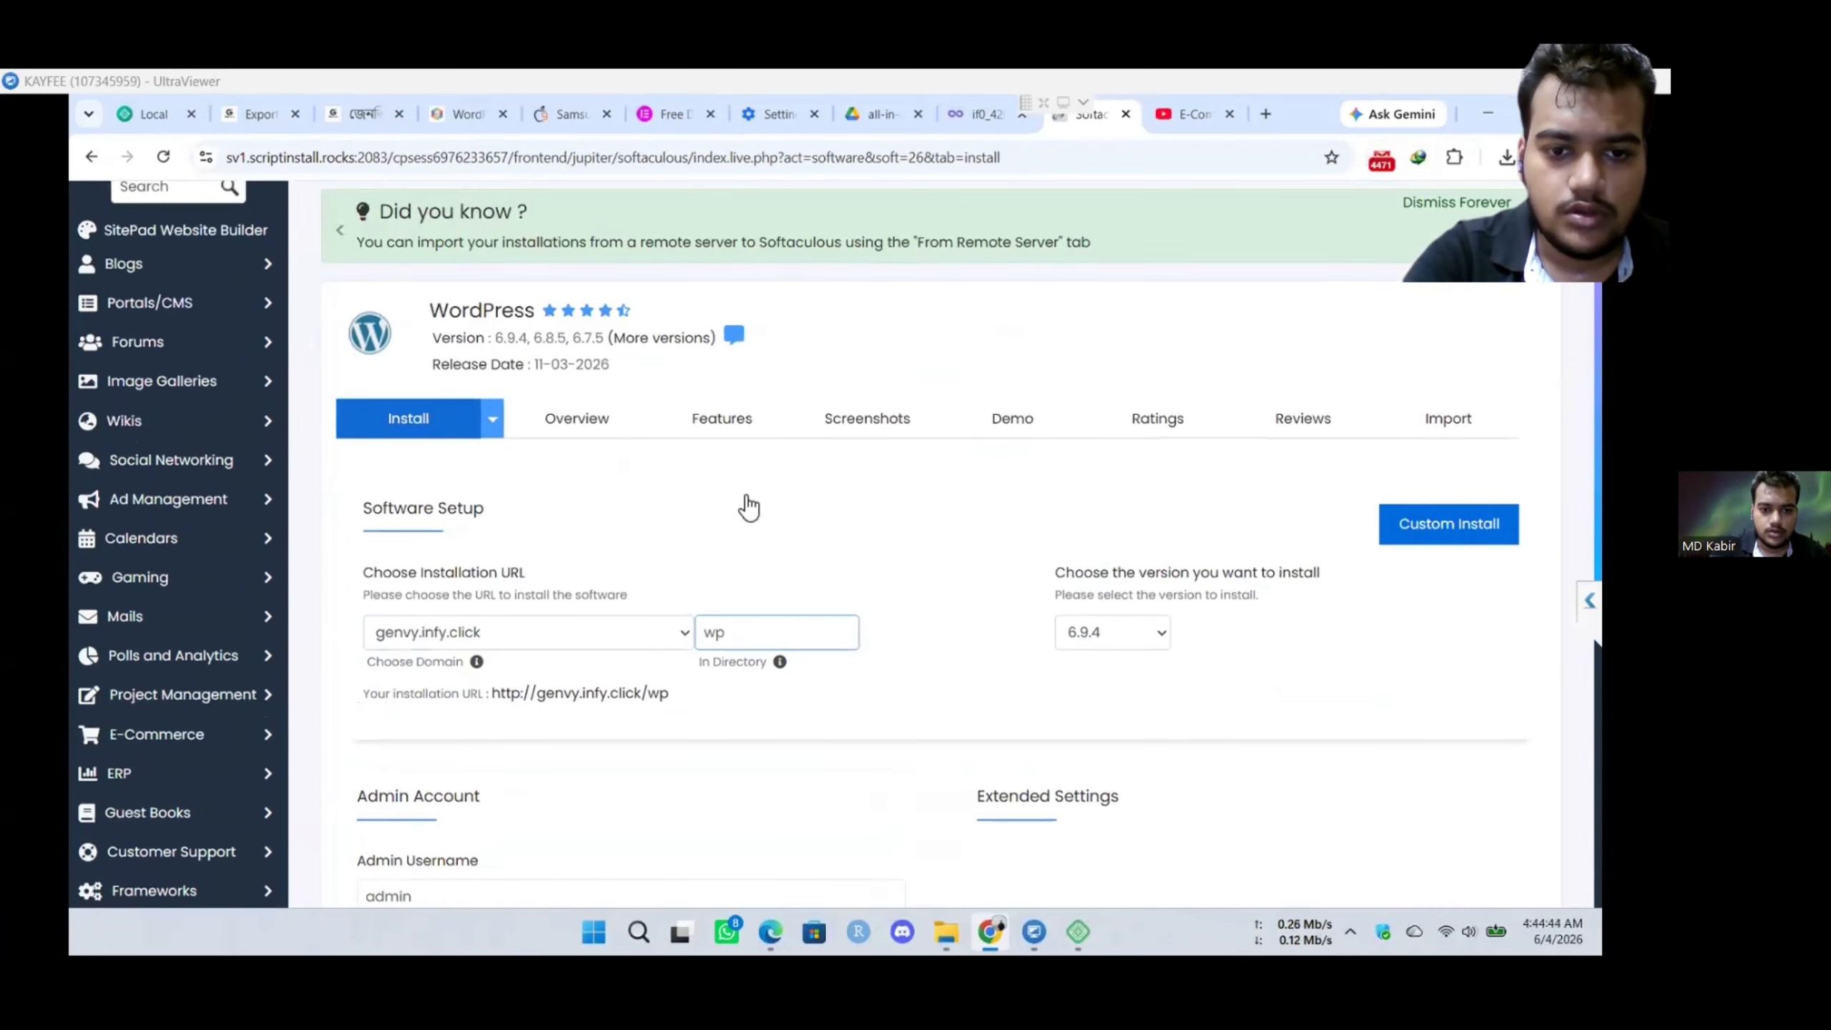
pyautogui.scroll(-3, 749, 507)
pyautogui.click(595, 470)
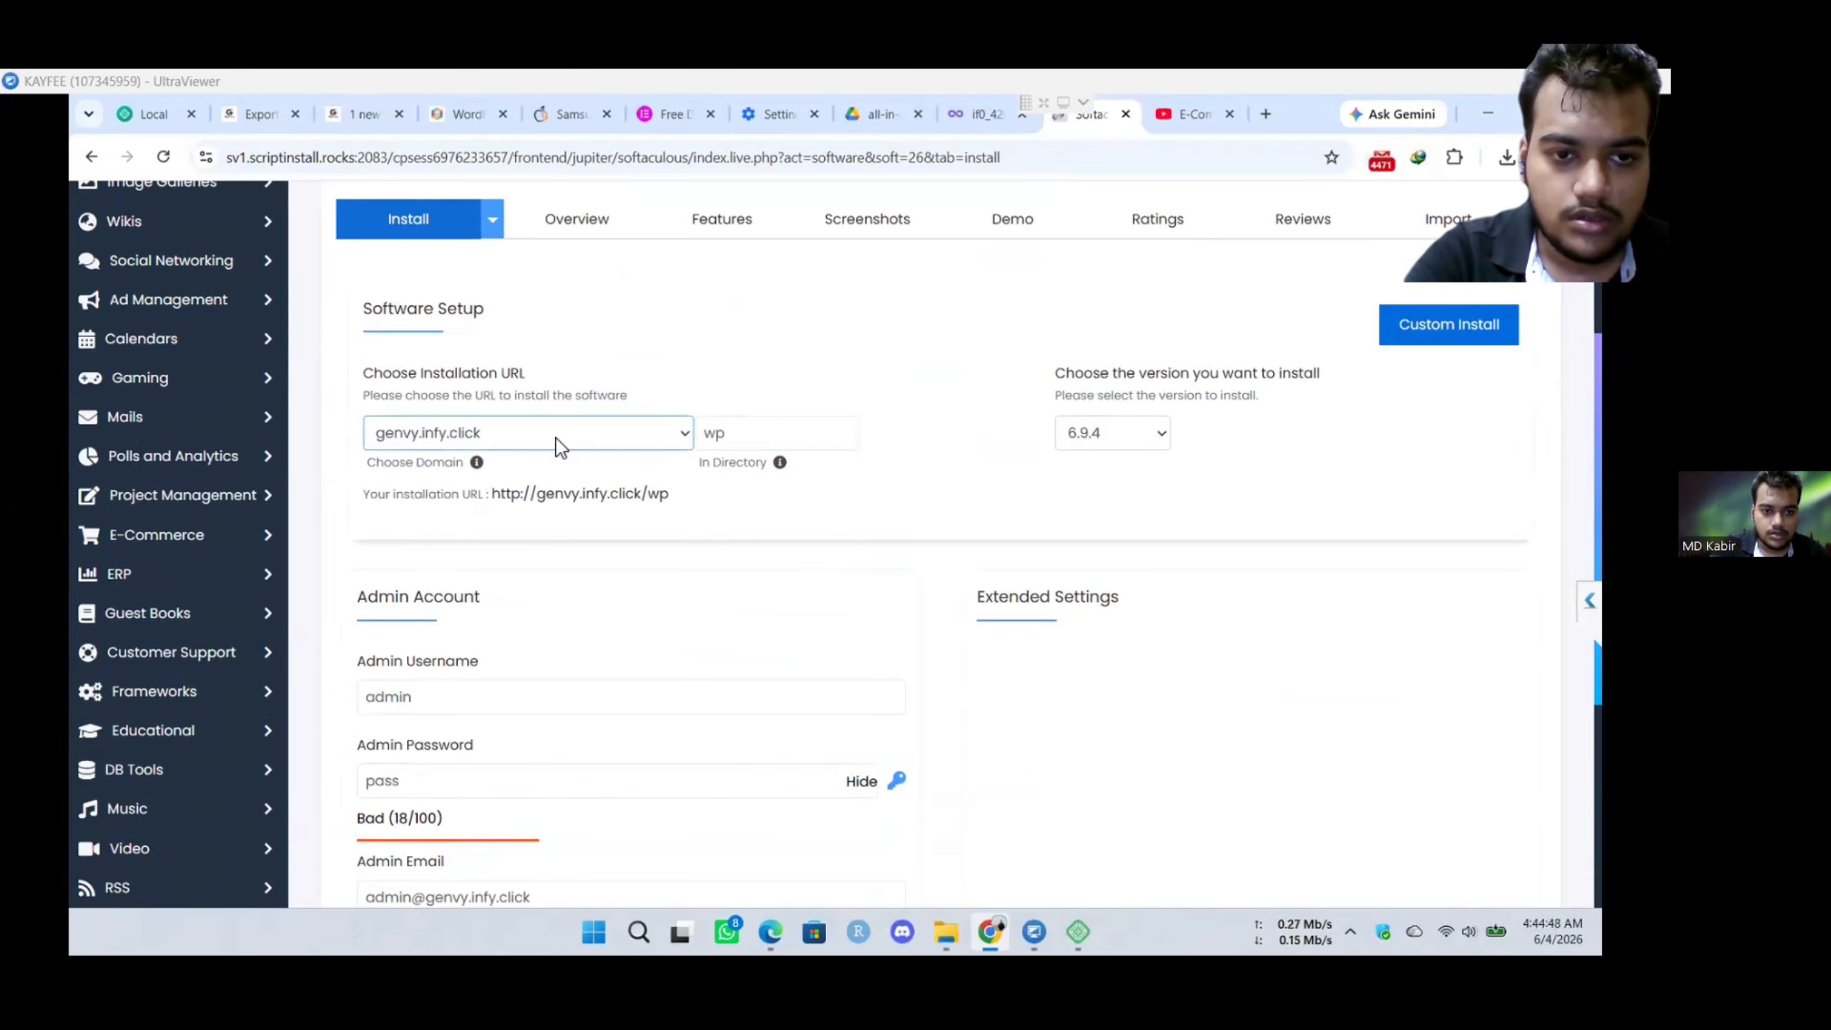
pyautogui.click(630, 425)
pyautogui.click(634, 436)
# - Install WordPress with the default admin account and save its login in the browser
pyautogui.scroll(-4, 886, 736)
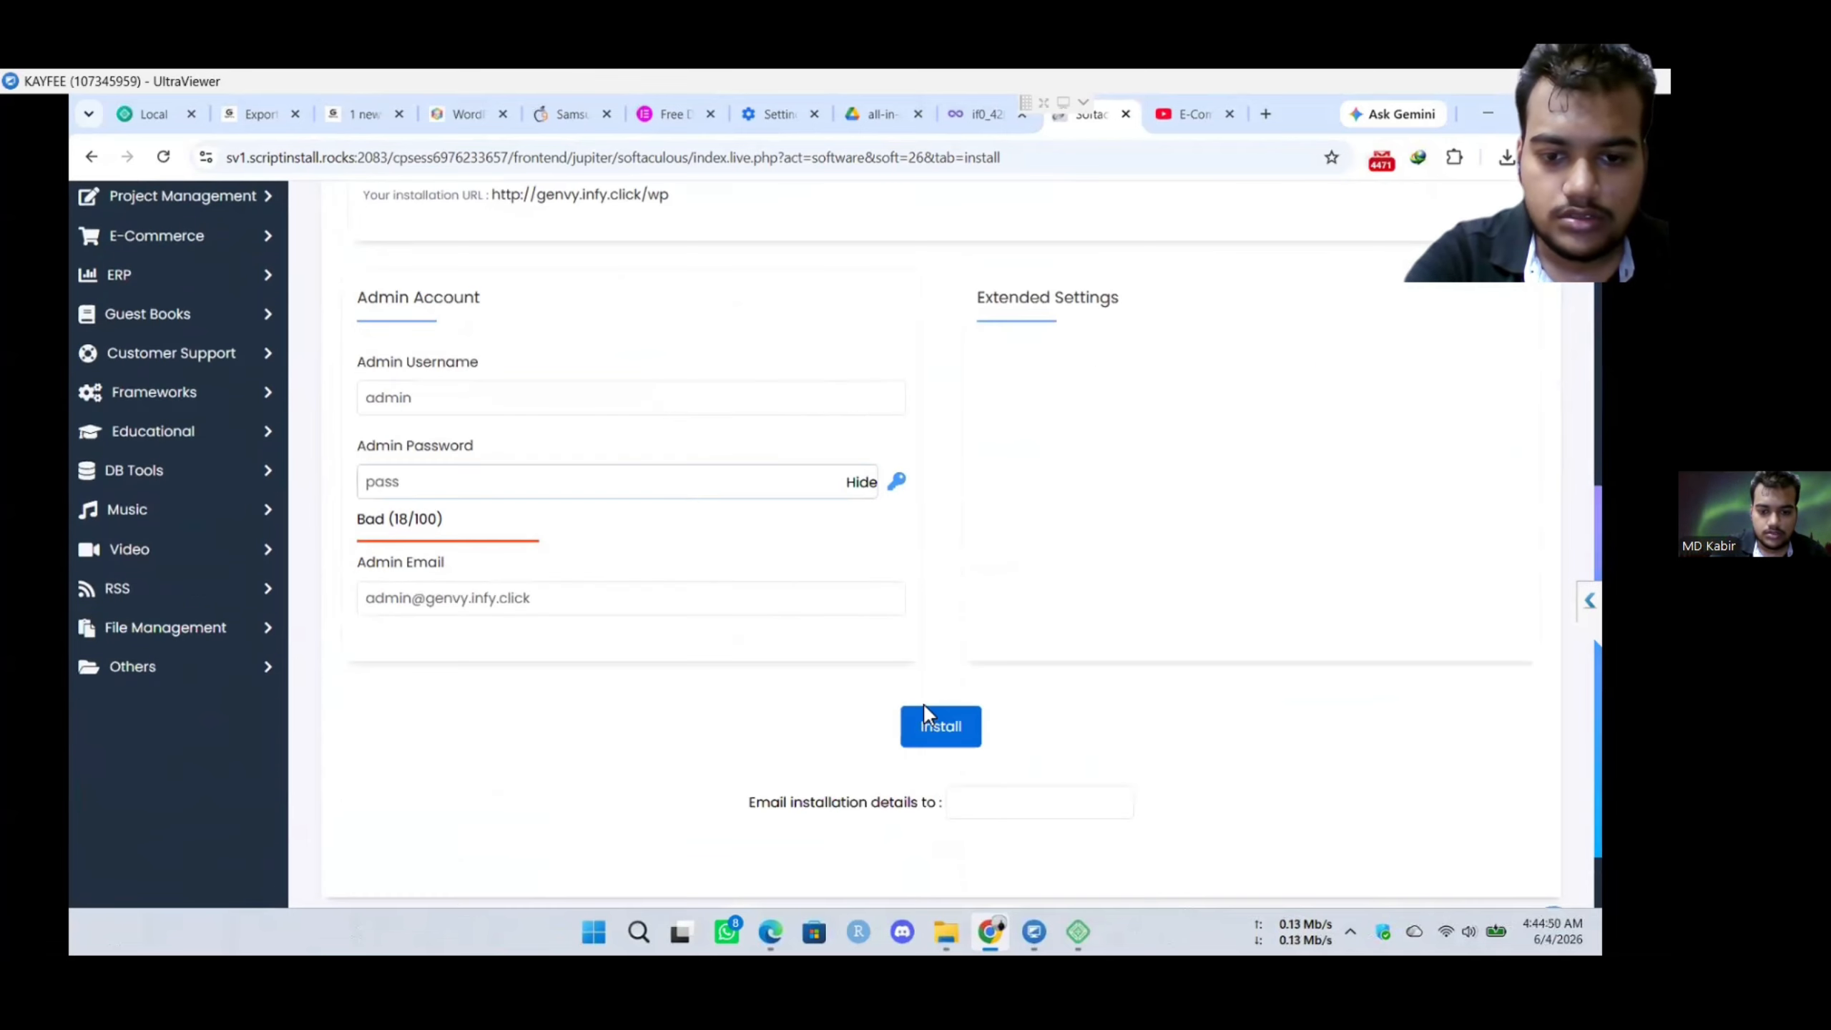
pyautogui.scroll(-2, 924, 706)
pyautogui.click(939, 634)
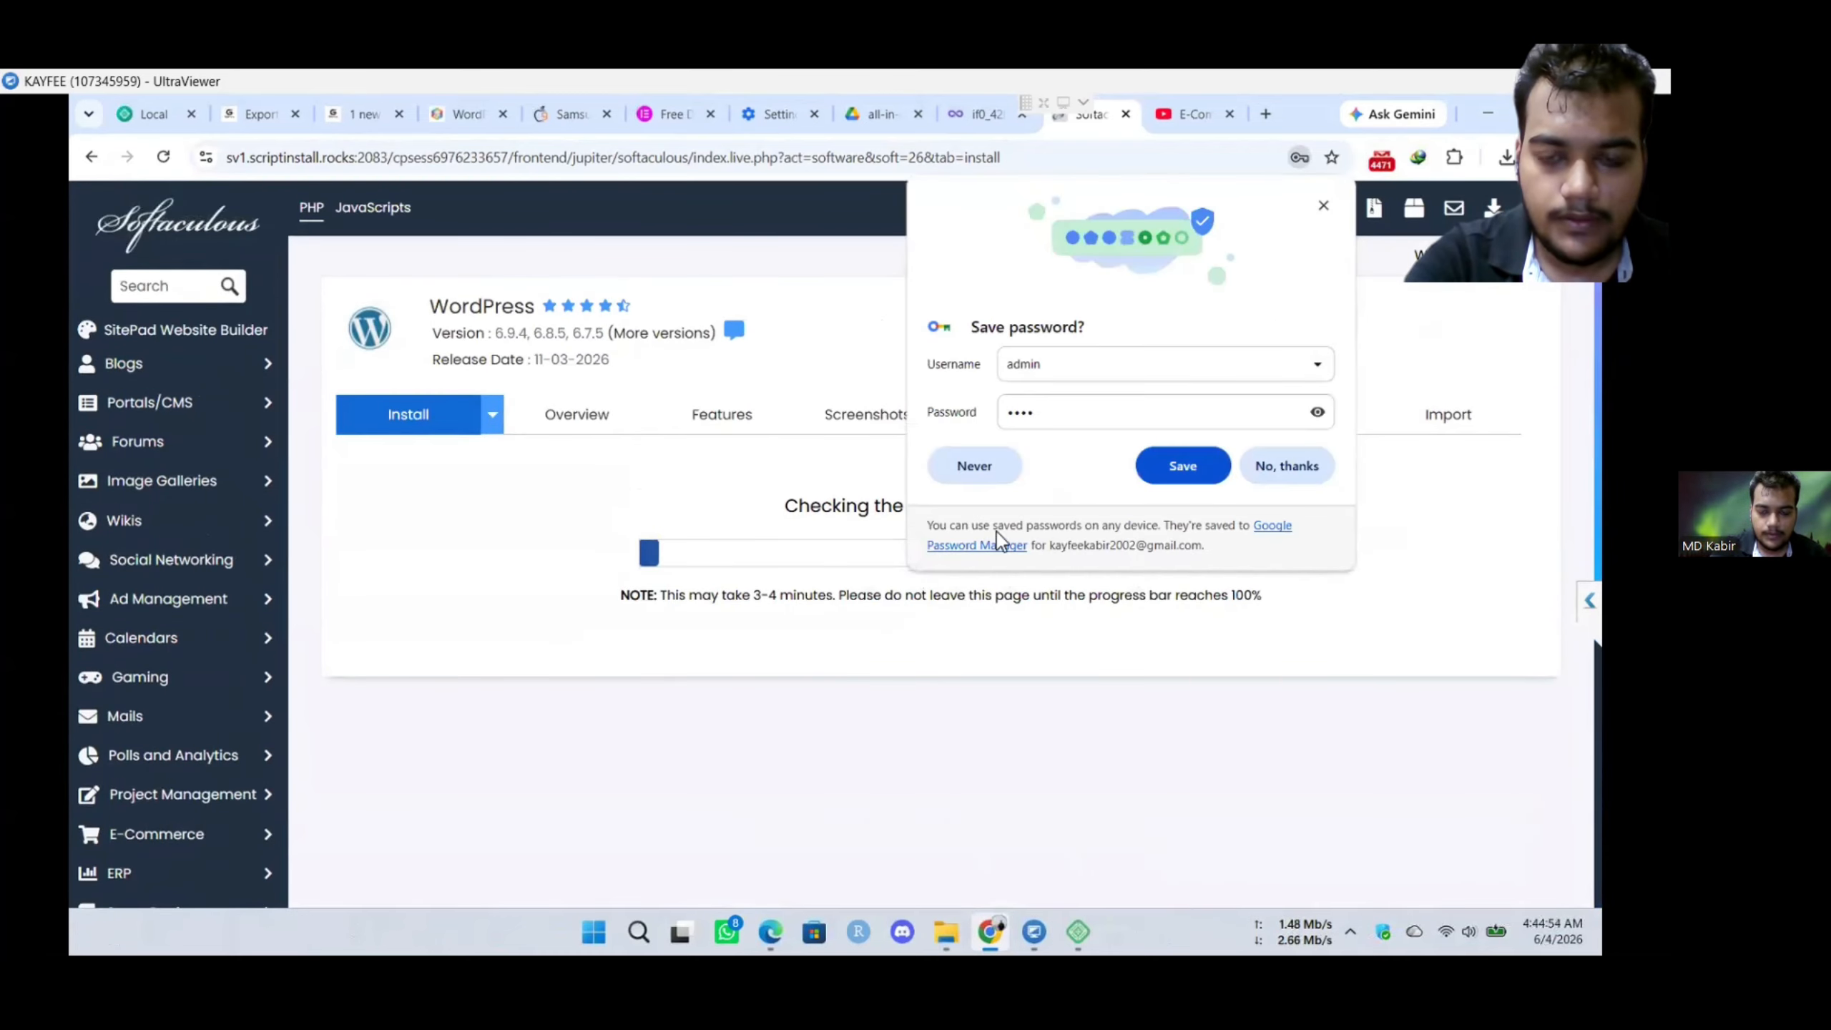
pyautogui.click(1162, 463)
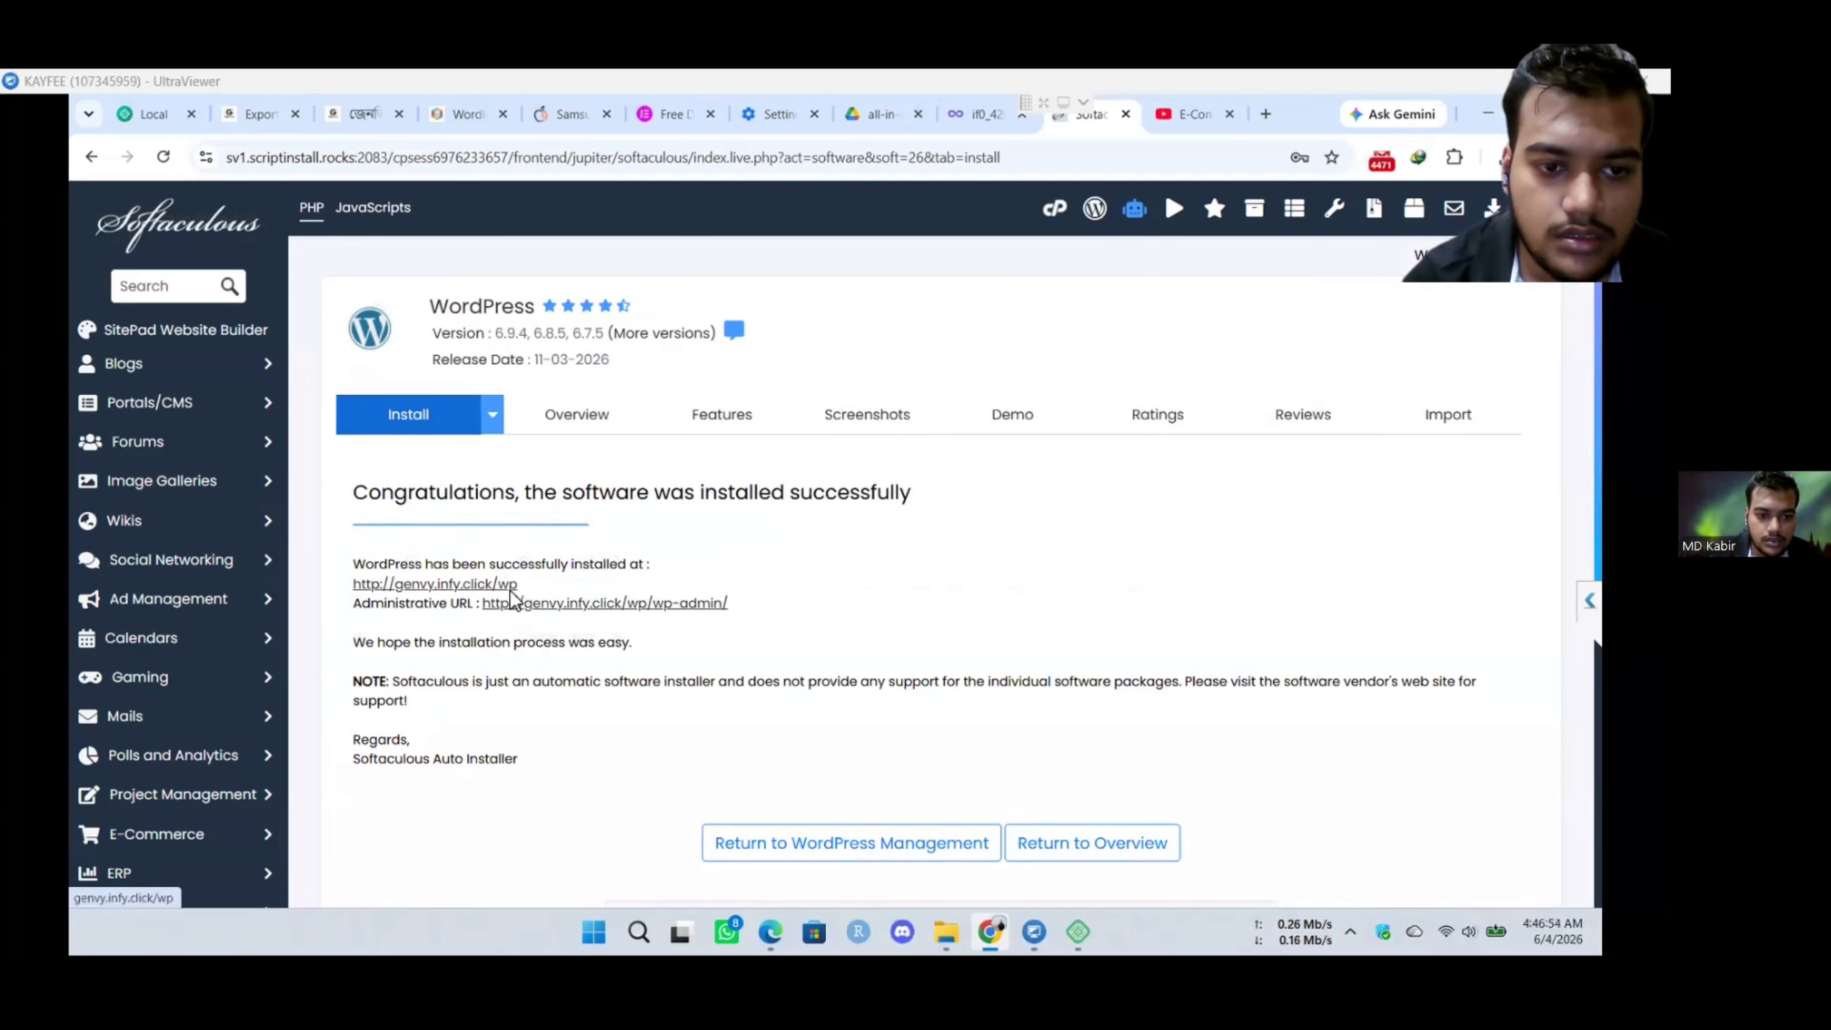
pyautogui.moveTo(528, 597); pyautogui.dragTo(339, 586)
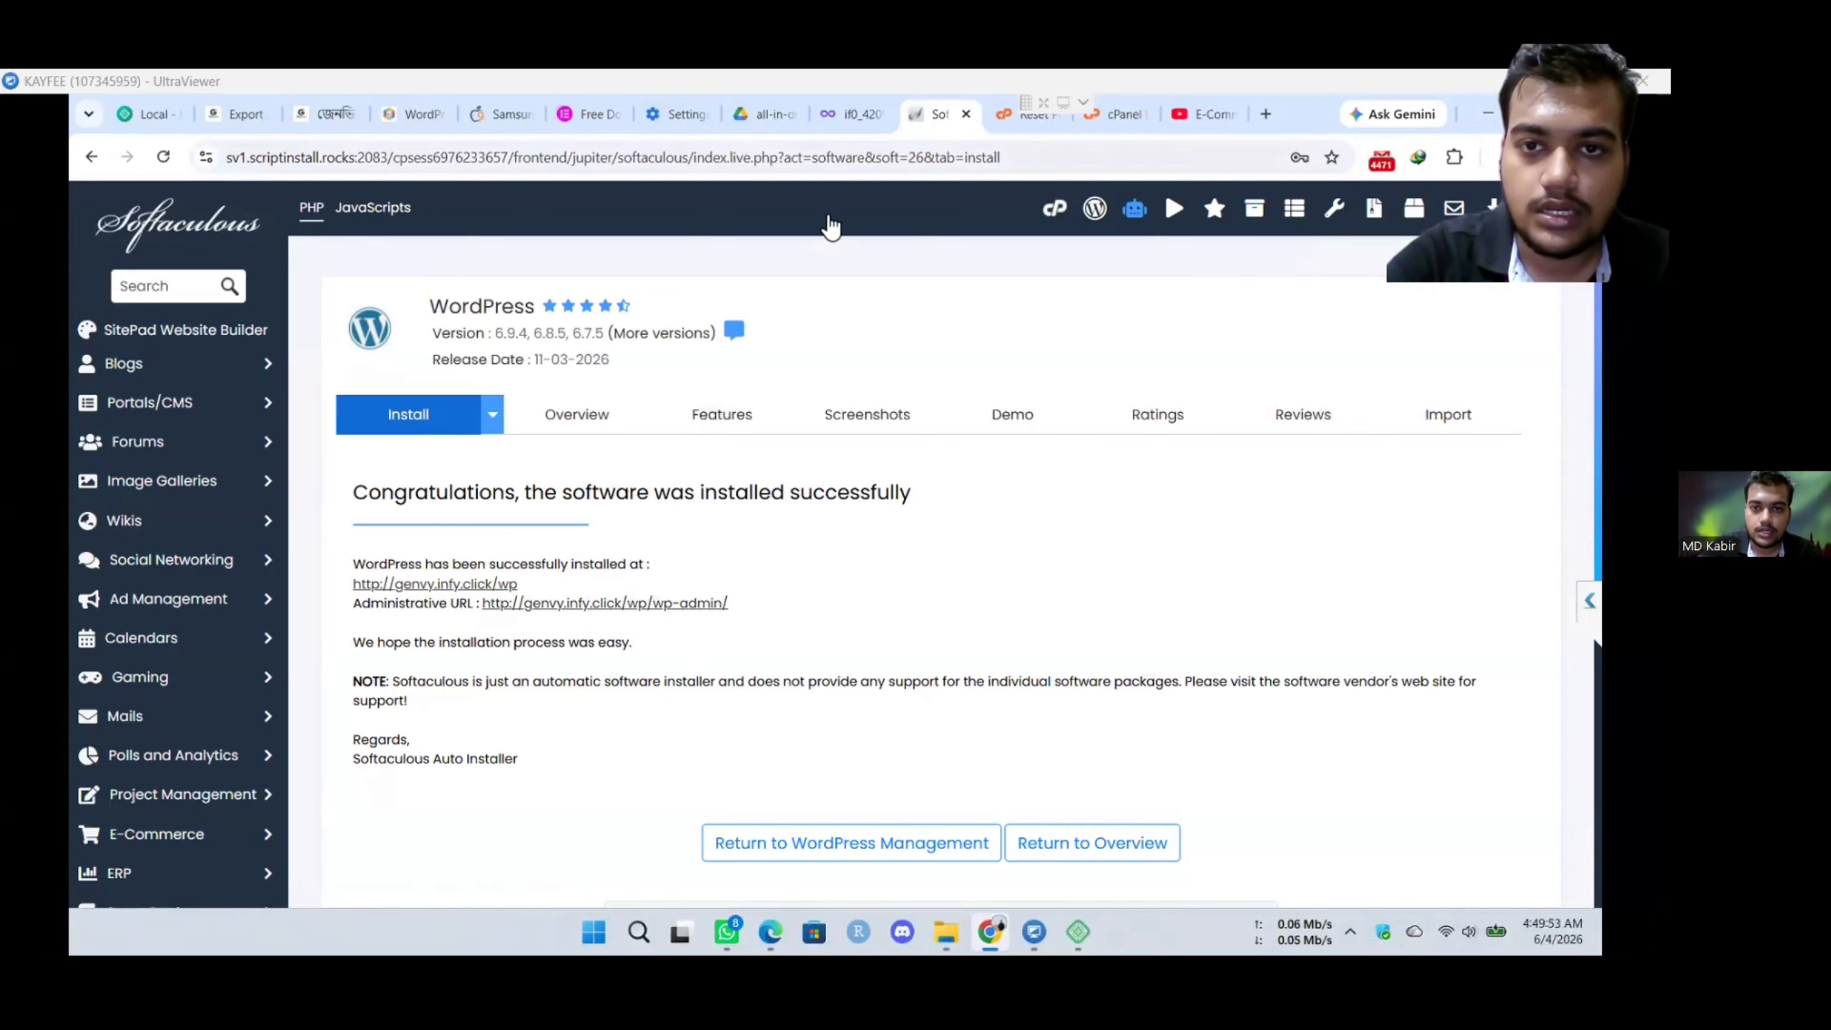
# - Return to the local Genvy storefront and open the Menus page in its WordPress admin
pyautogui.click(217, 115)
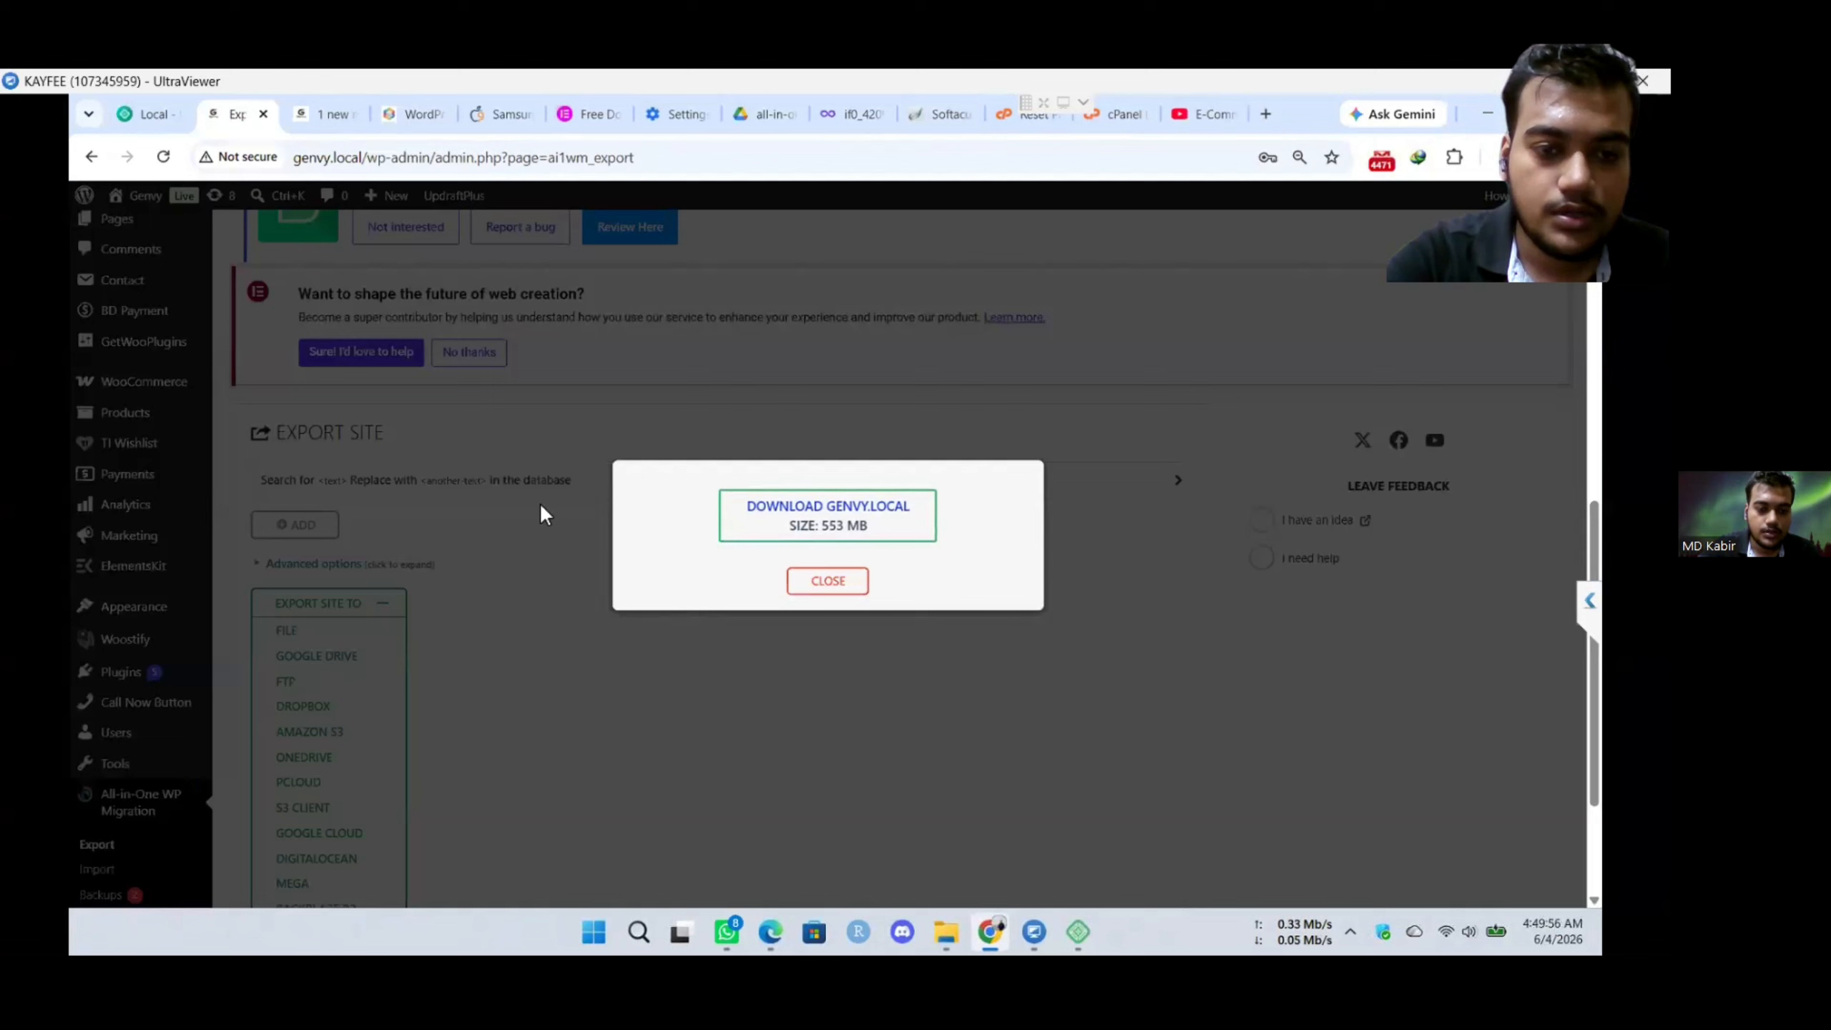
pyautogui.click(324, 115)
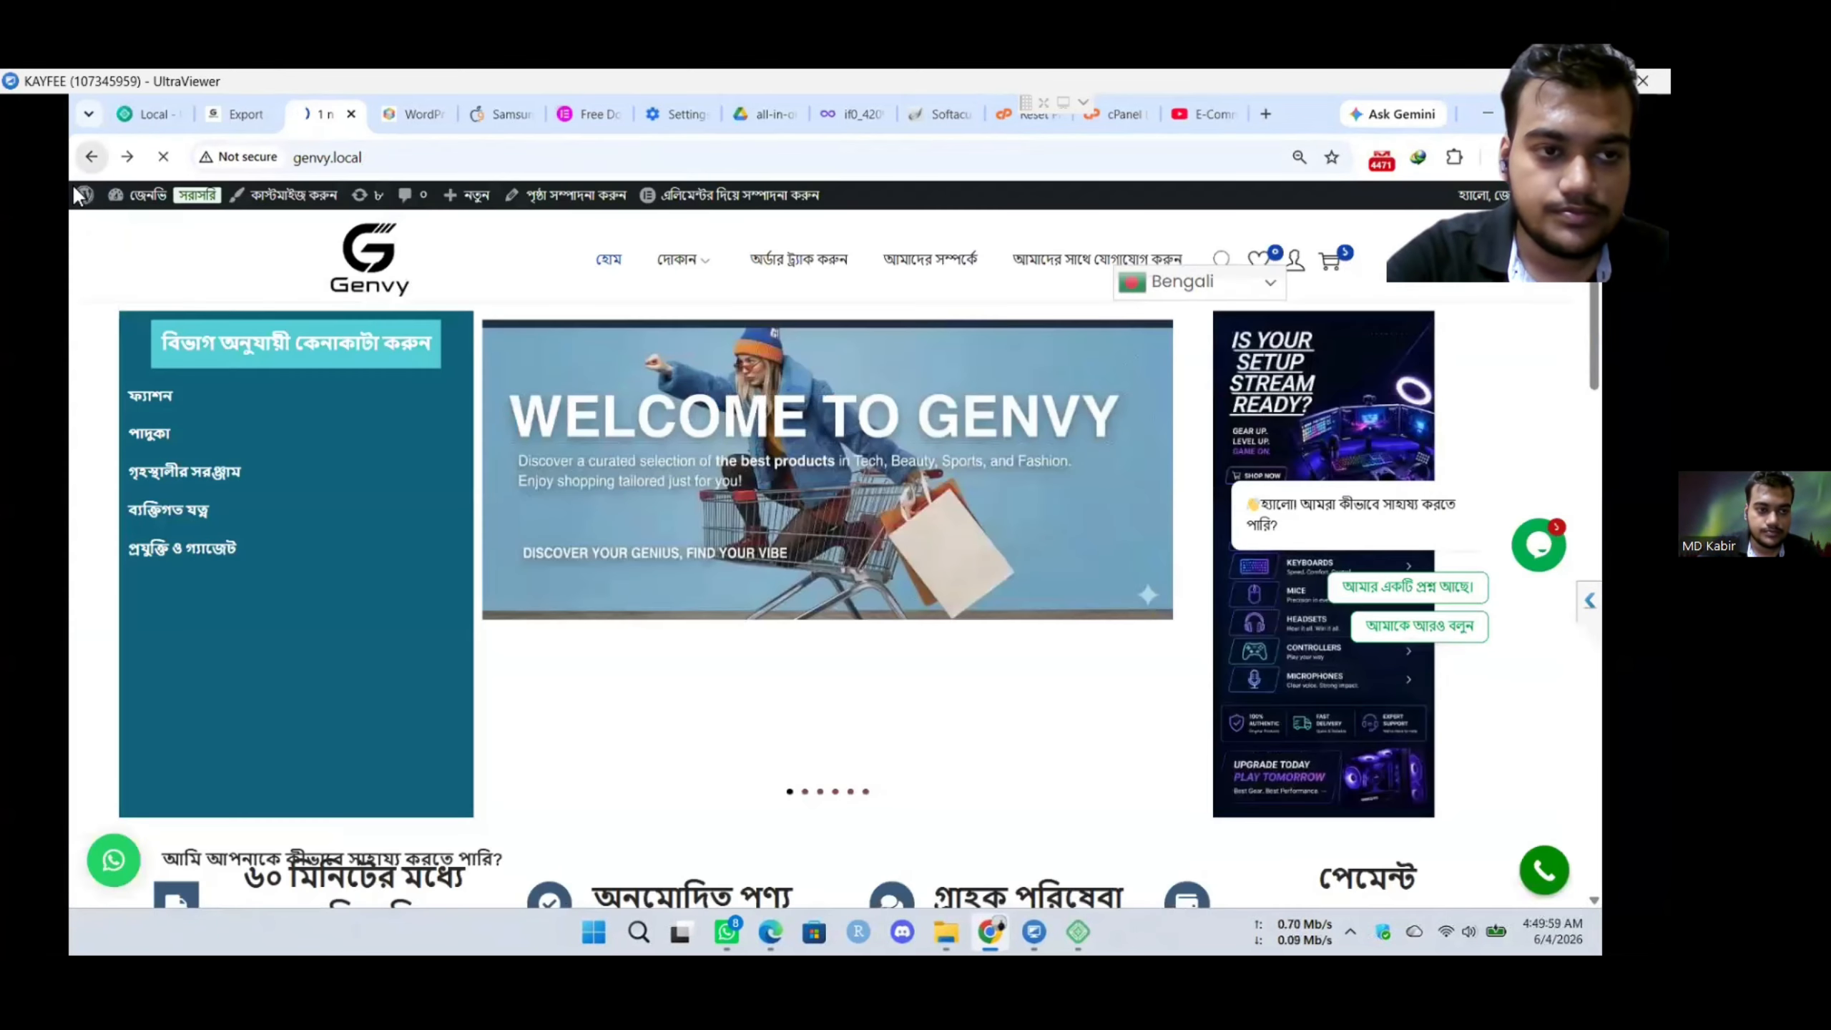
pyautogui.moveTo(144, 194)
pyautogui.click(156, 288)
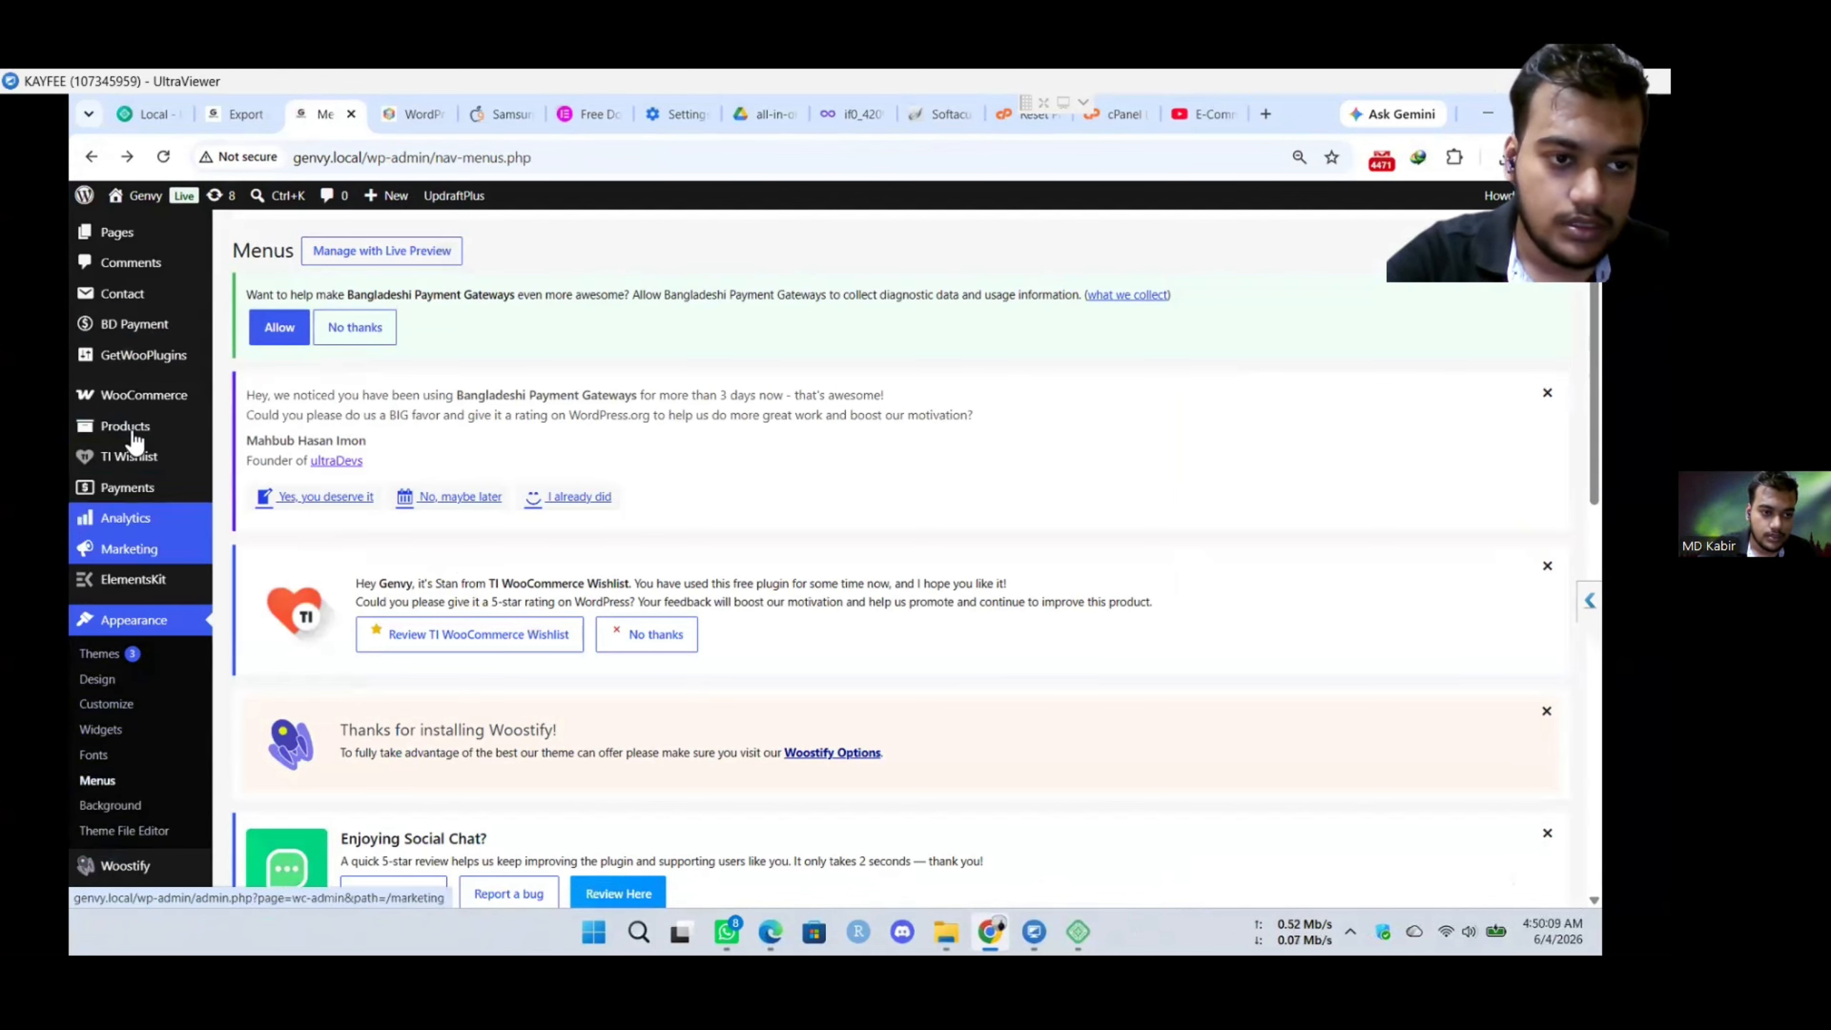
# - Open the local site's installed plugins list and check its entries, including All-in-One WP Migration and Backup
pyautogui.scroll(-1, 122, 759)
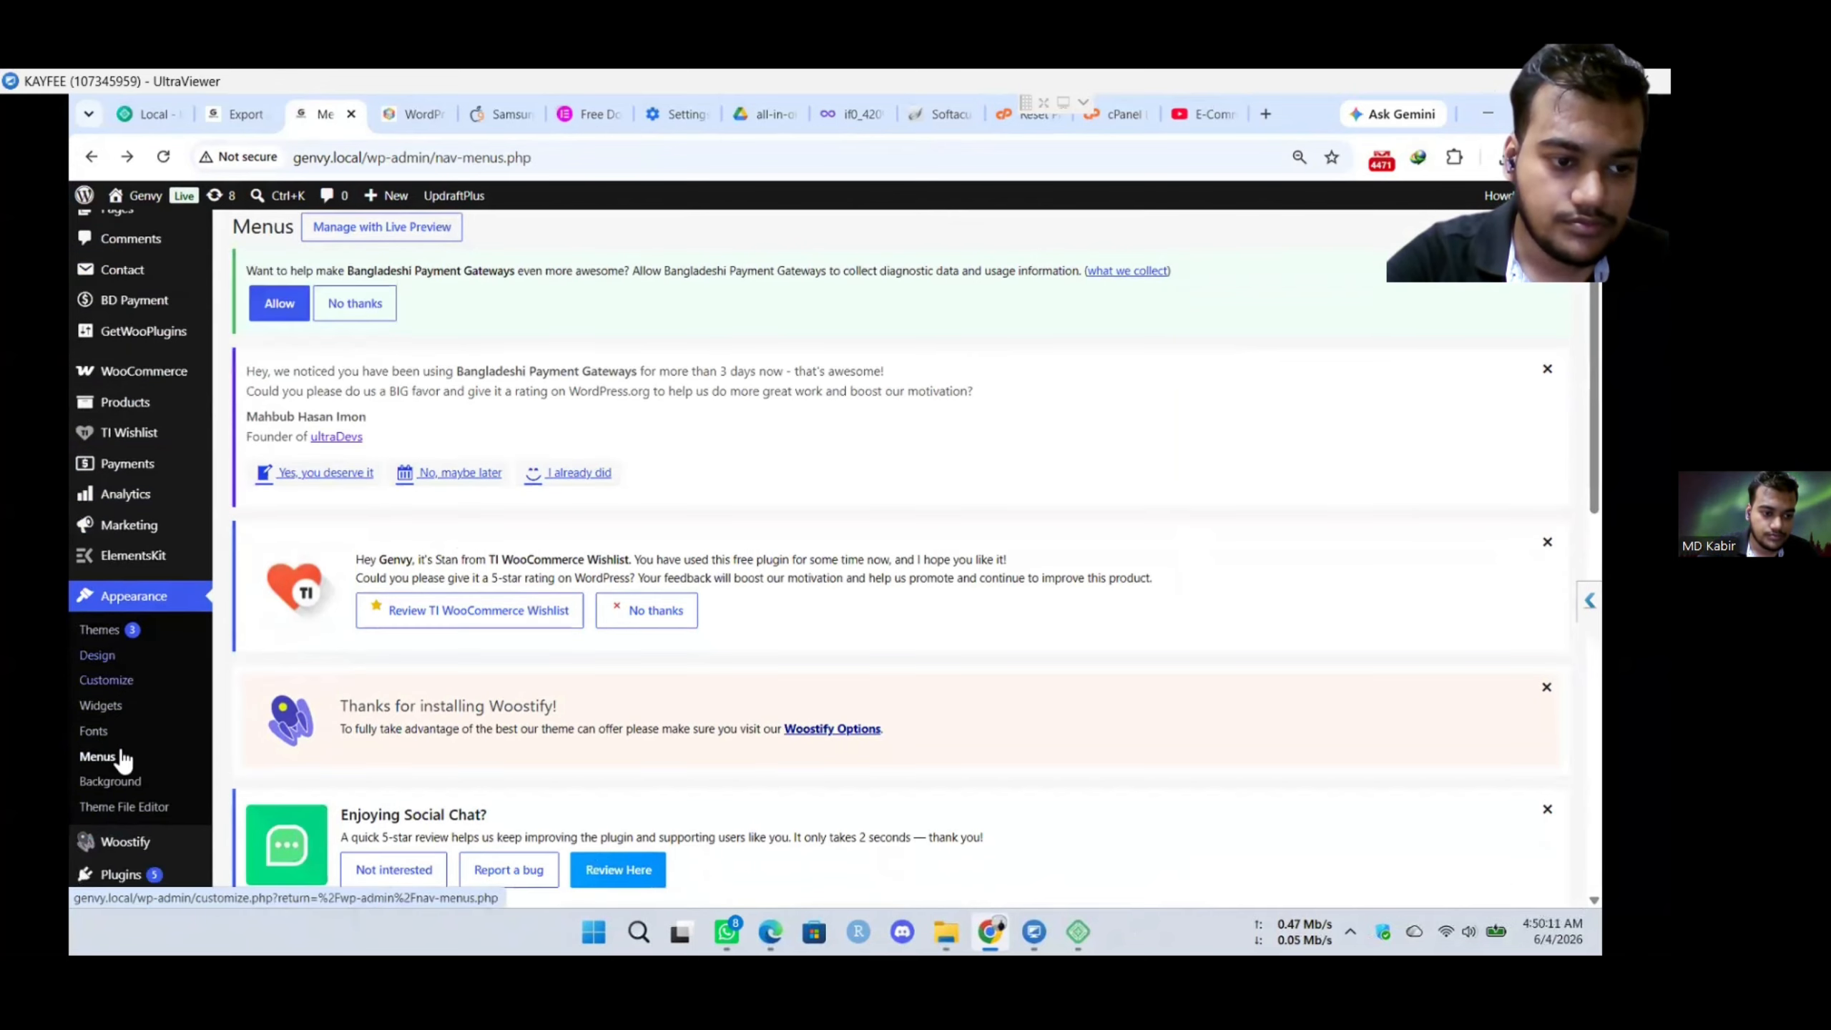
pyautogui.scroll(-3, 122, 759)
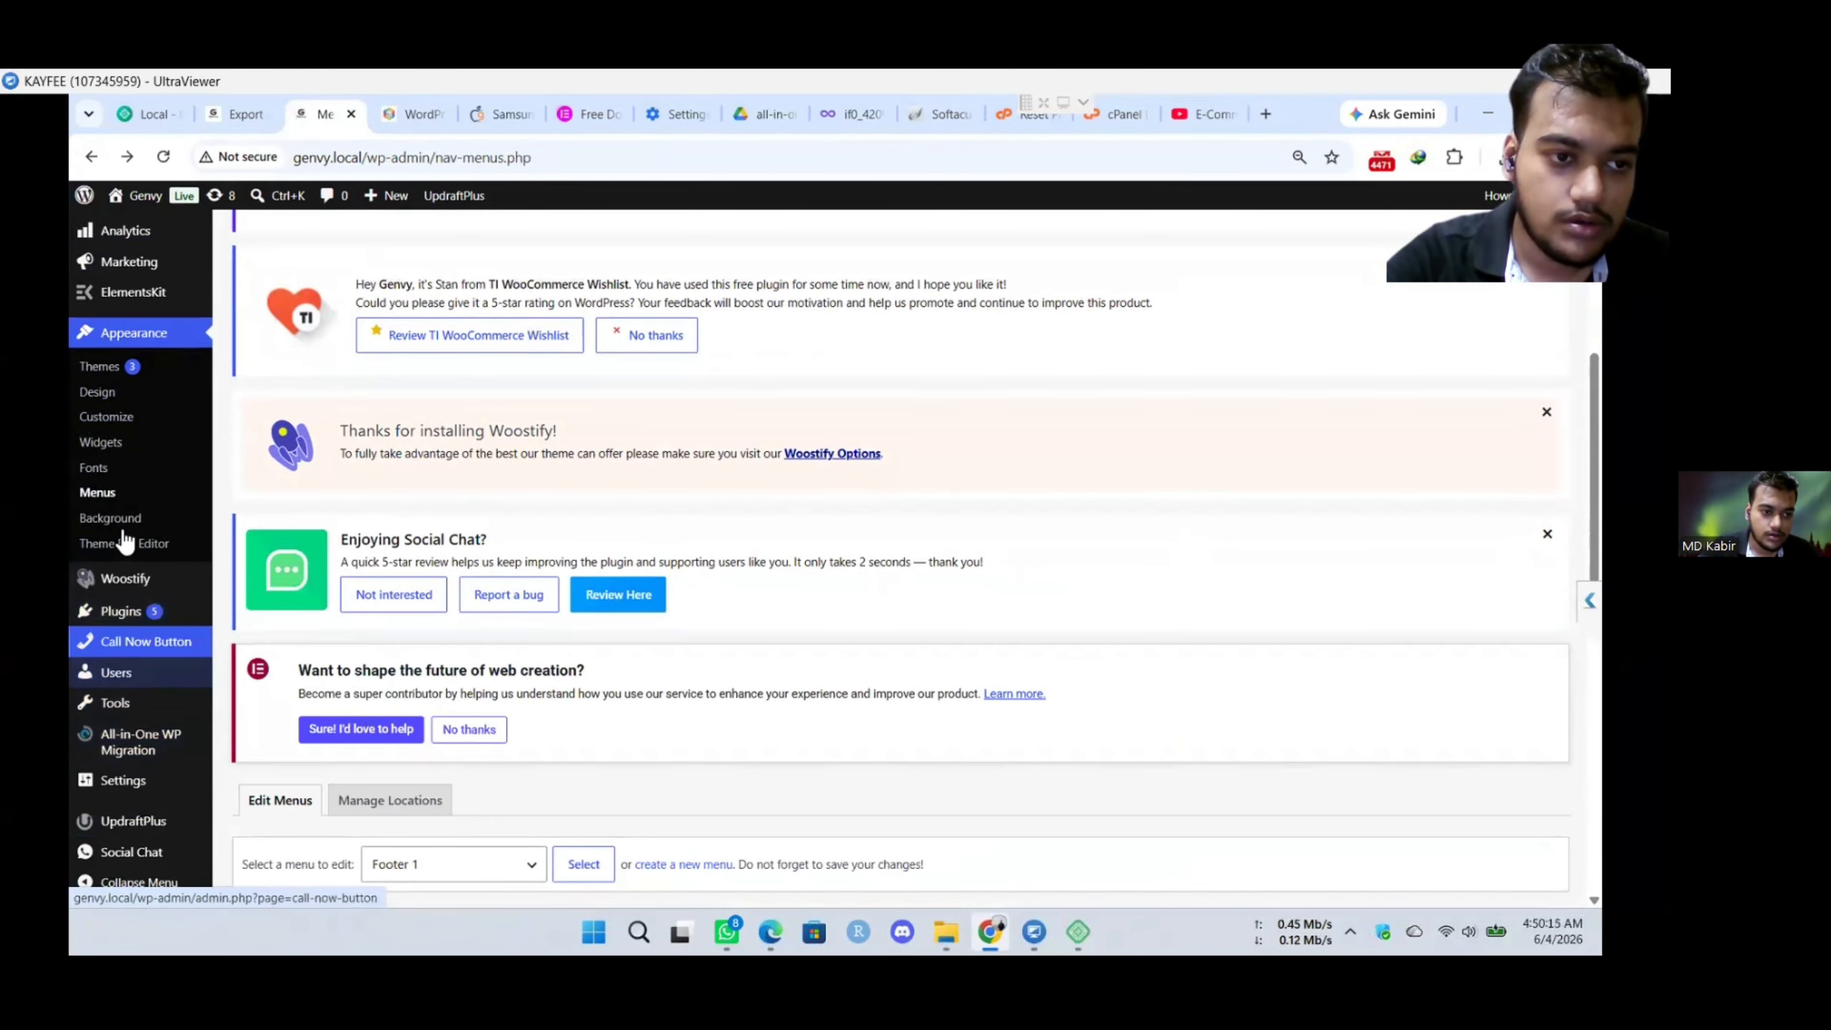
pyautogui.click(120, 610)
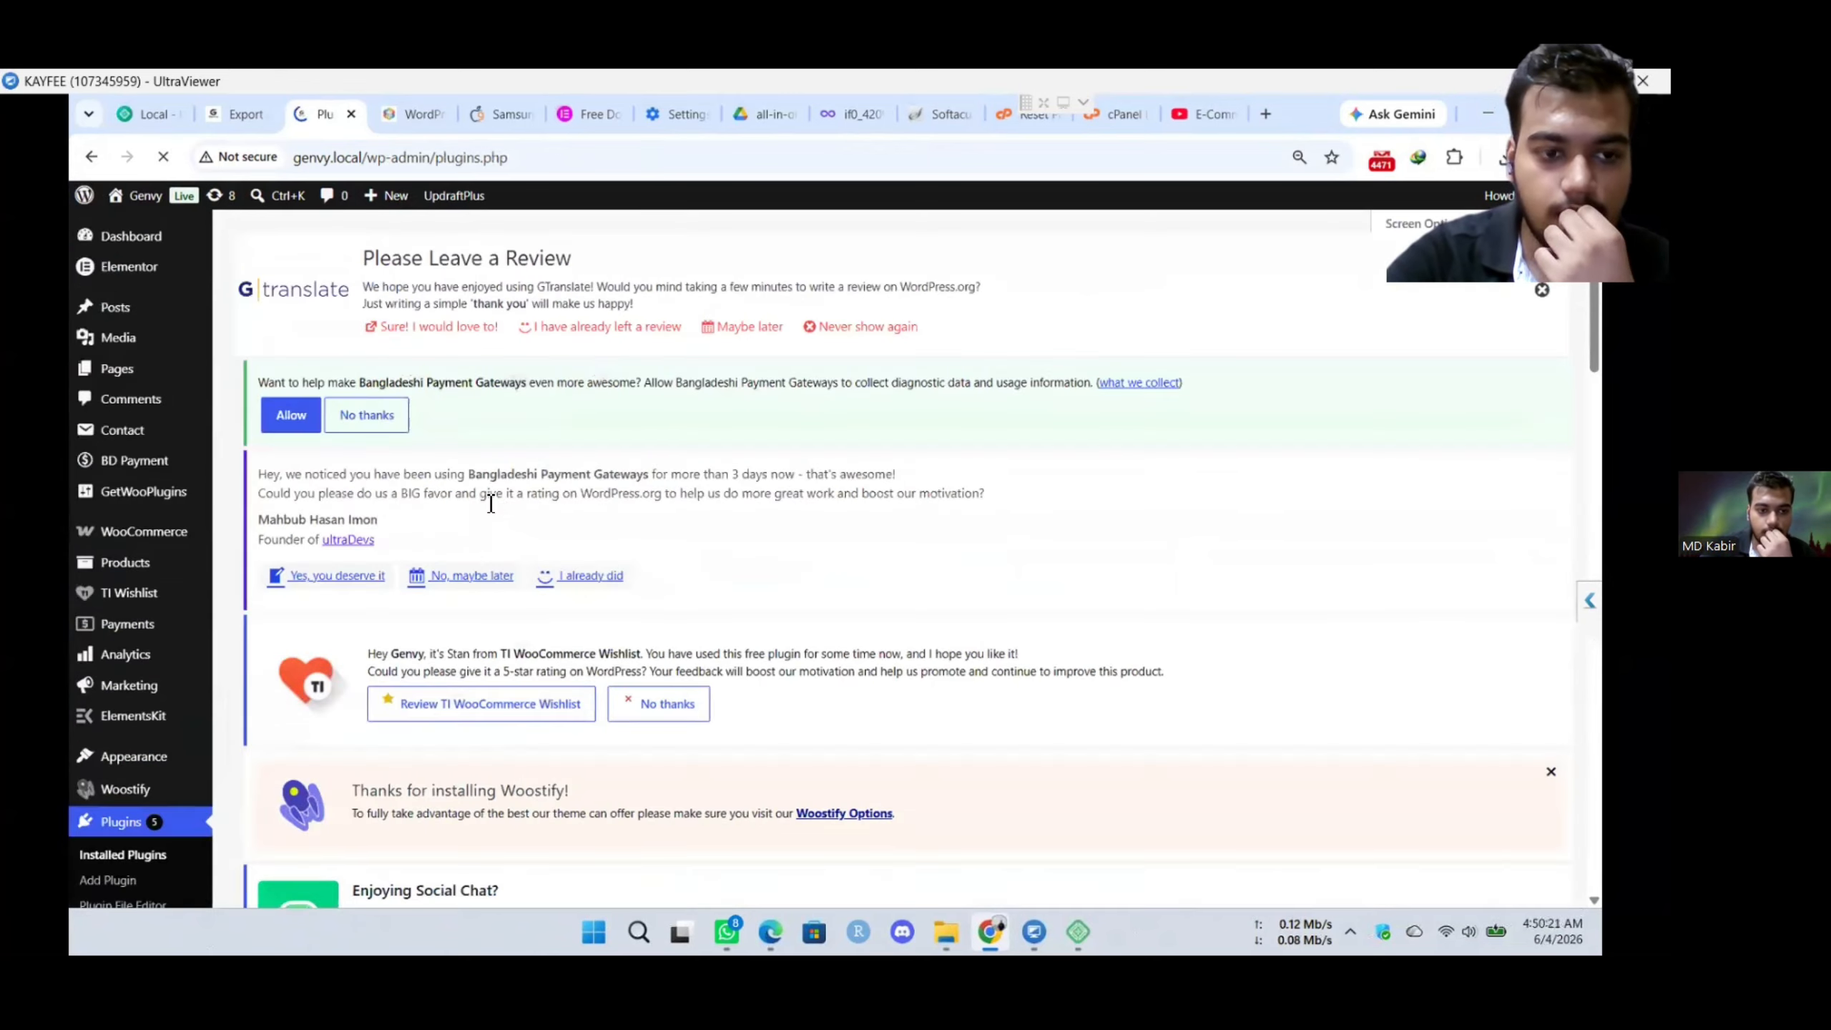
pyautogui.scroll(-5, 461, 591)
pyautogui.scroll(-6, 432, 683)
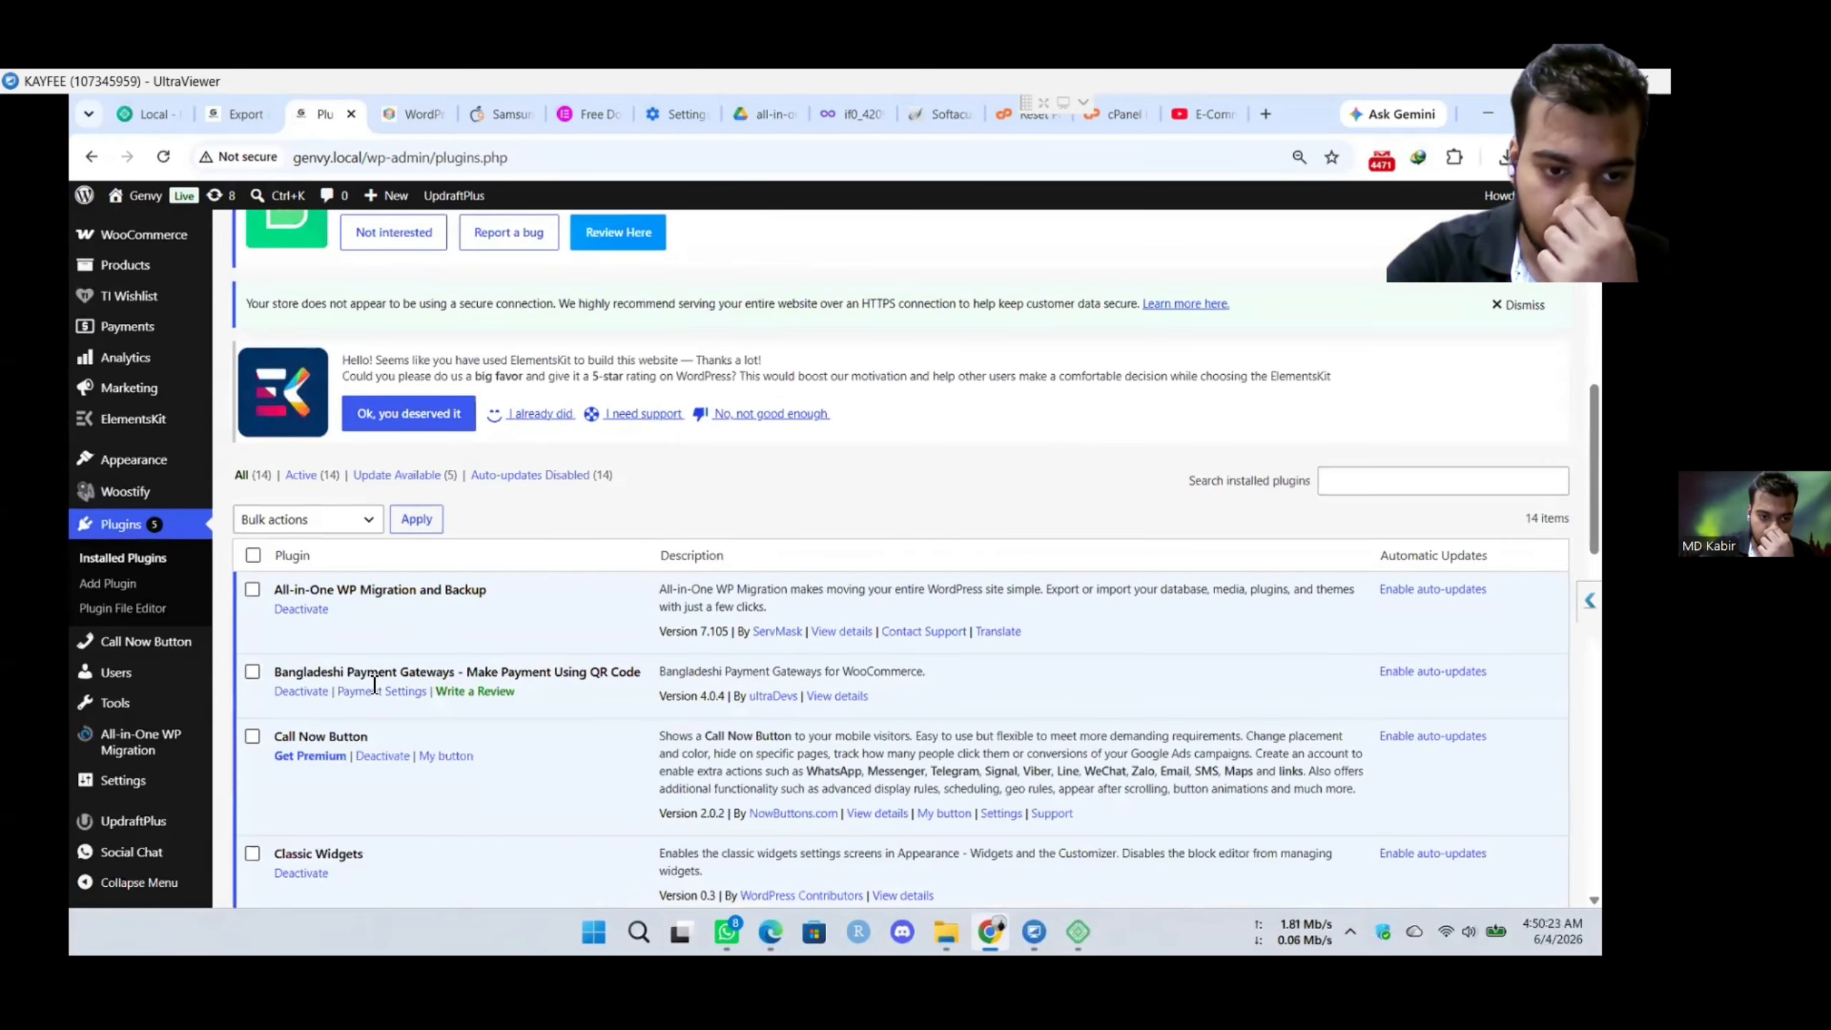
# - Open the All-in-One WP Migration export page and bring its Export Site options into view
pyautogui.click(141, 742)
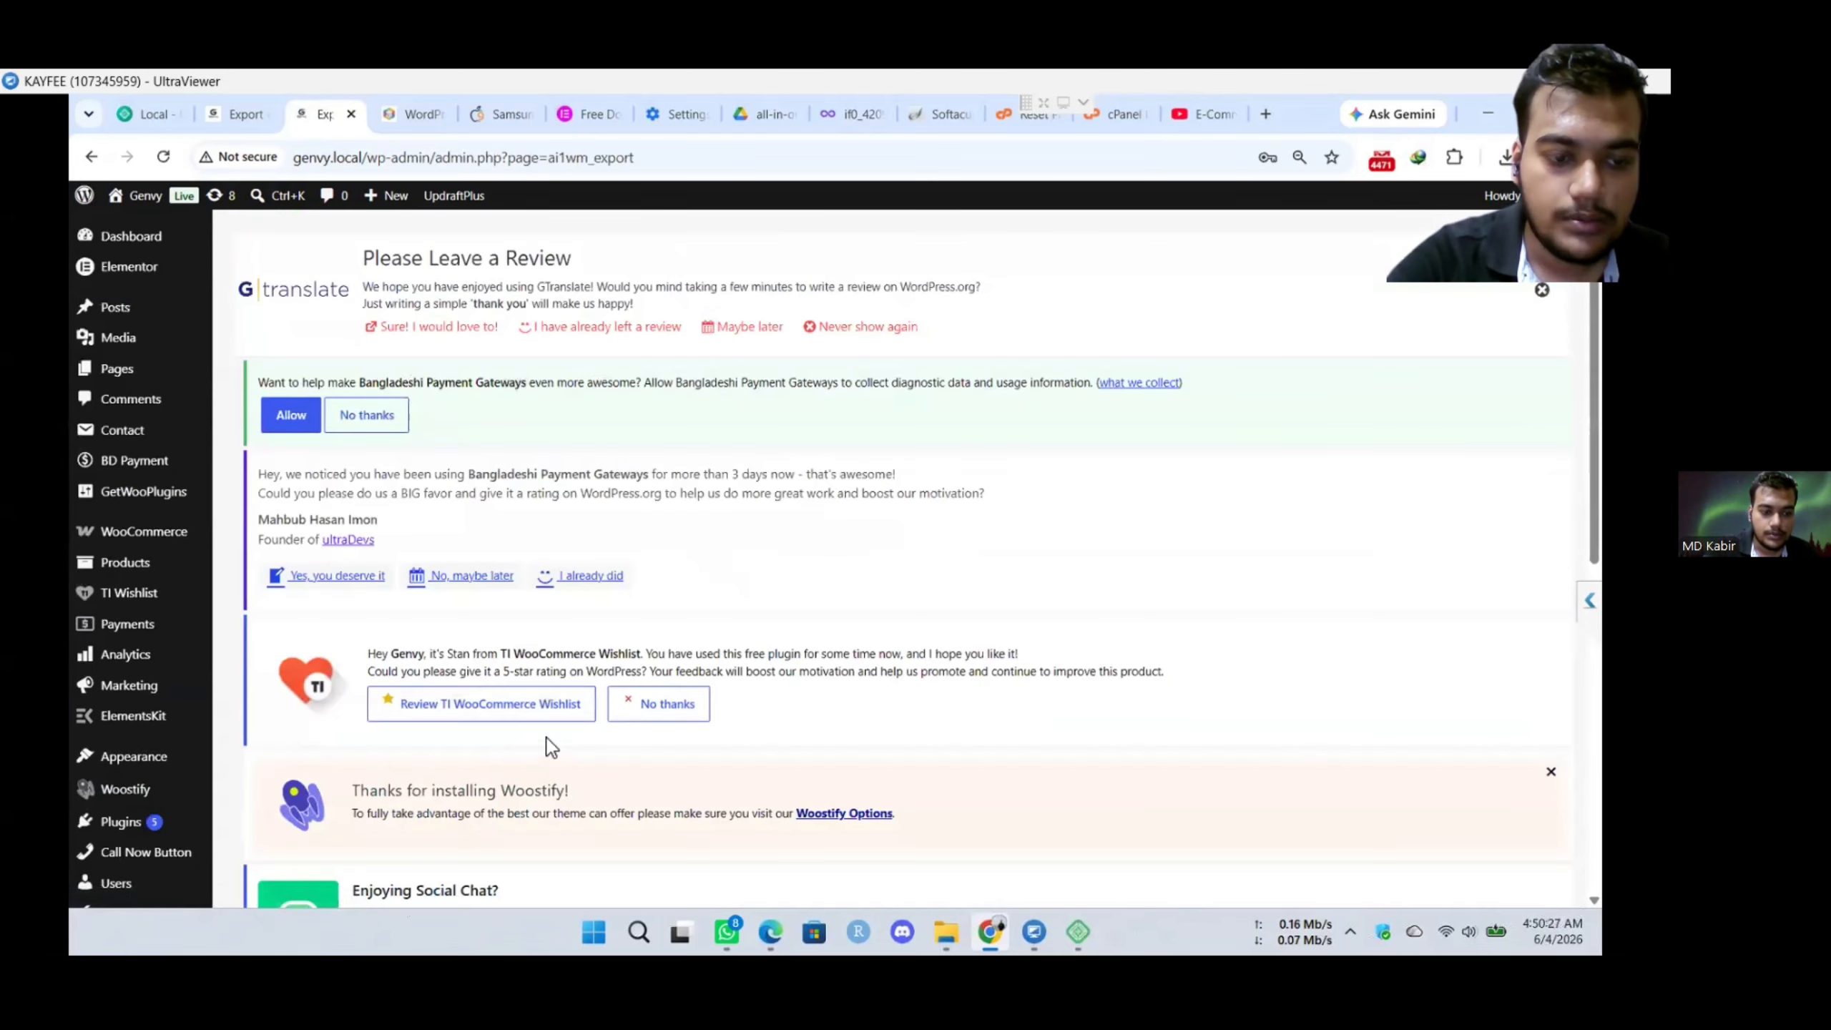
pyautogui.scroll(-1, 642, 679)
pyautogui.scroll(-8, 636, 673)
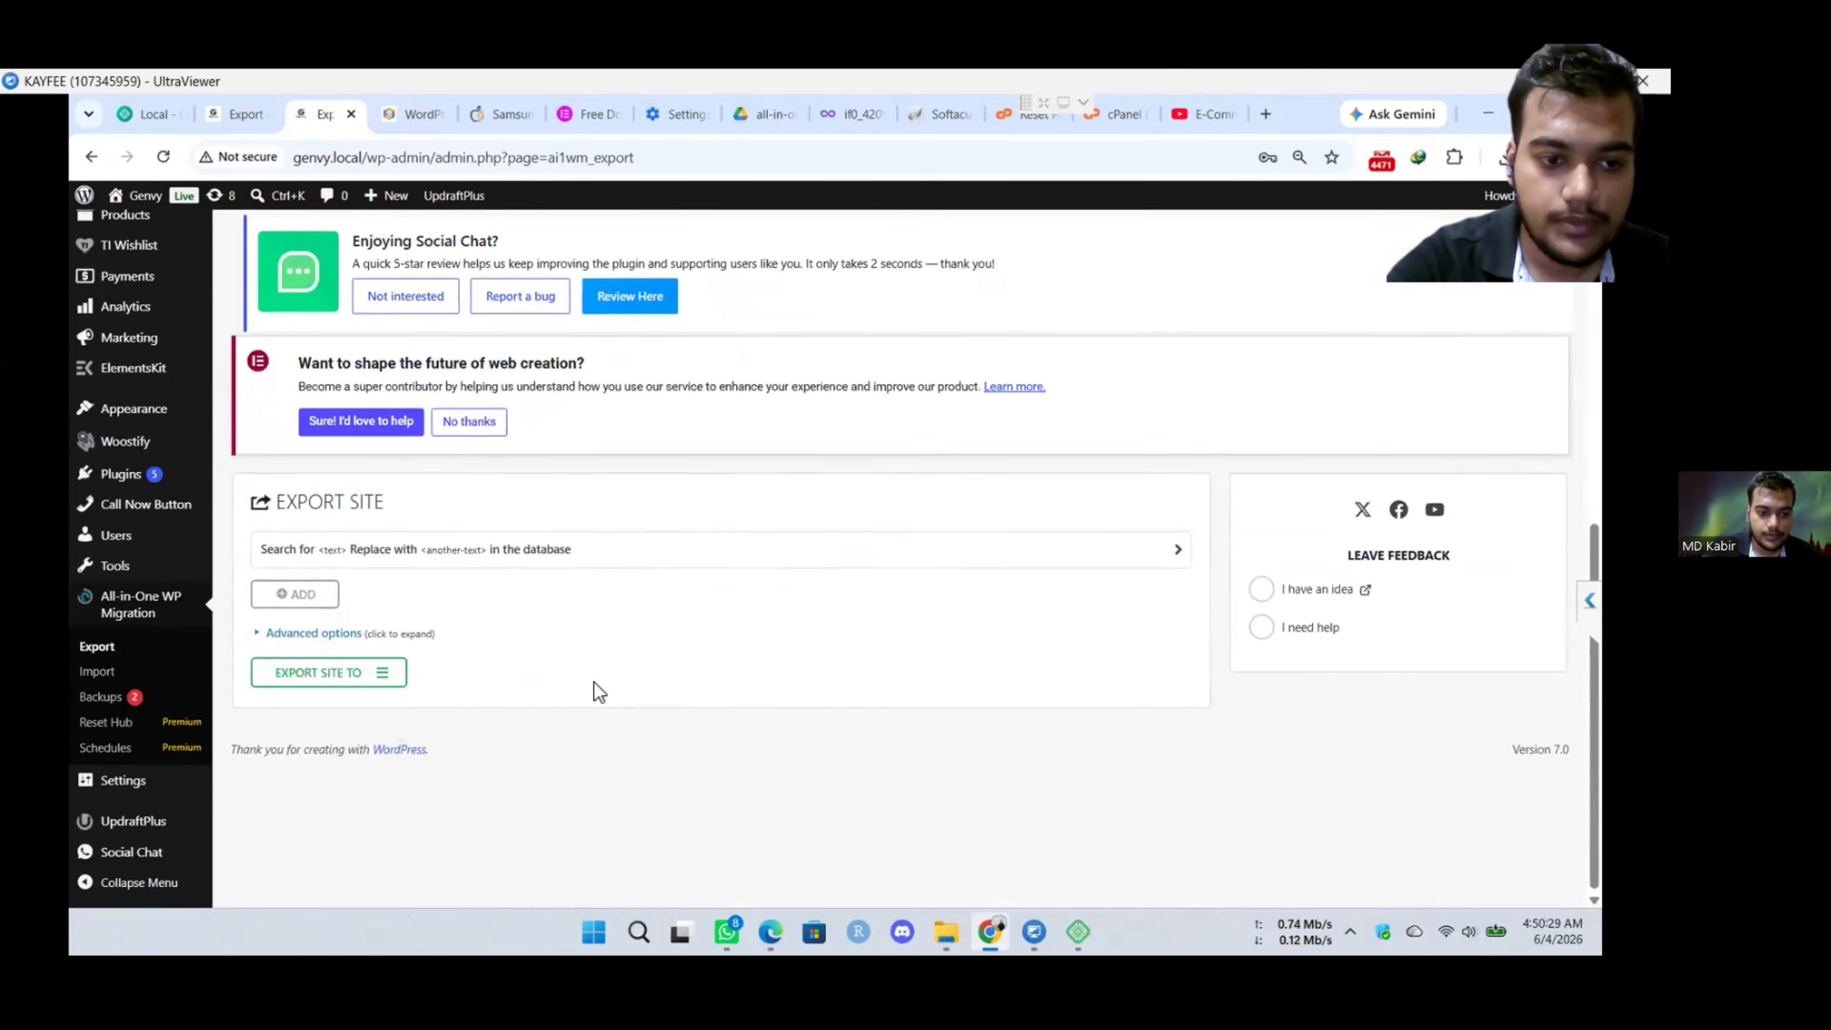